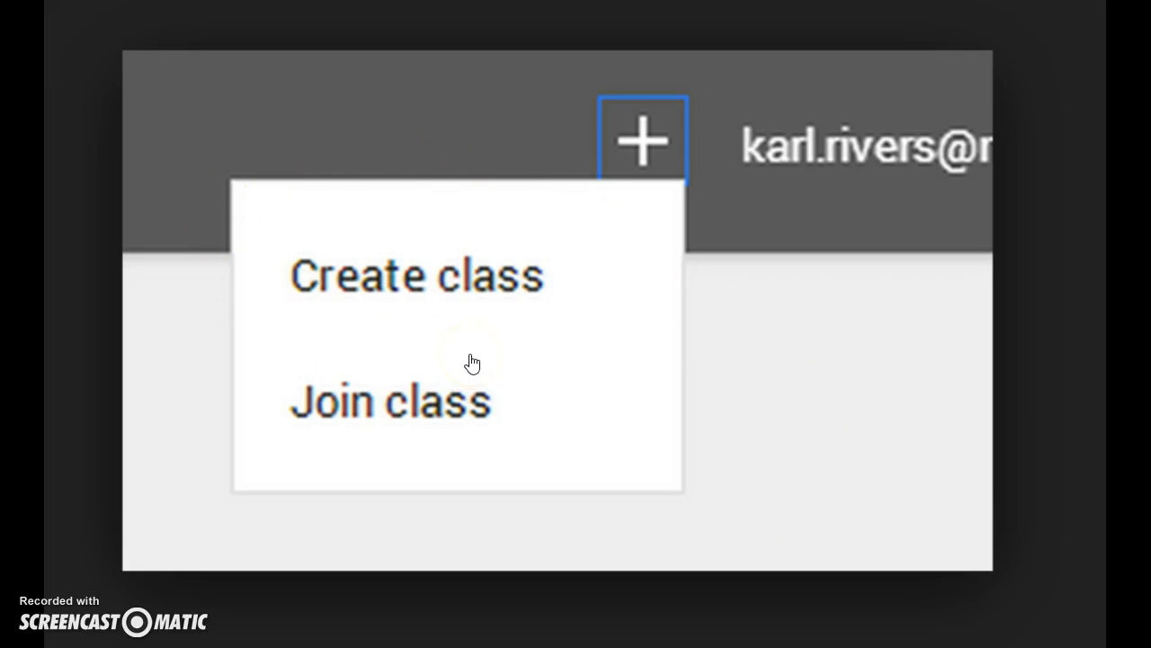
Create a class named Social Studies with the section 7th
{"action": "key", "text": "Right"}
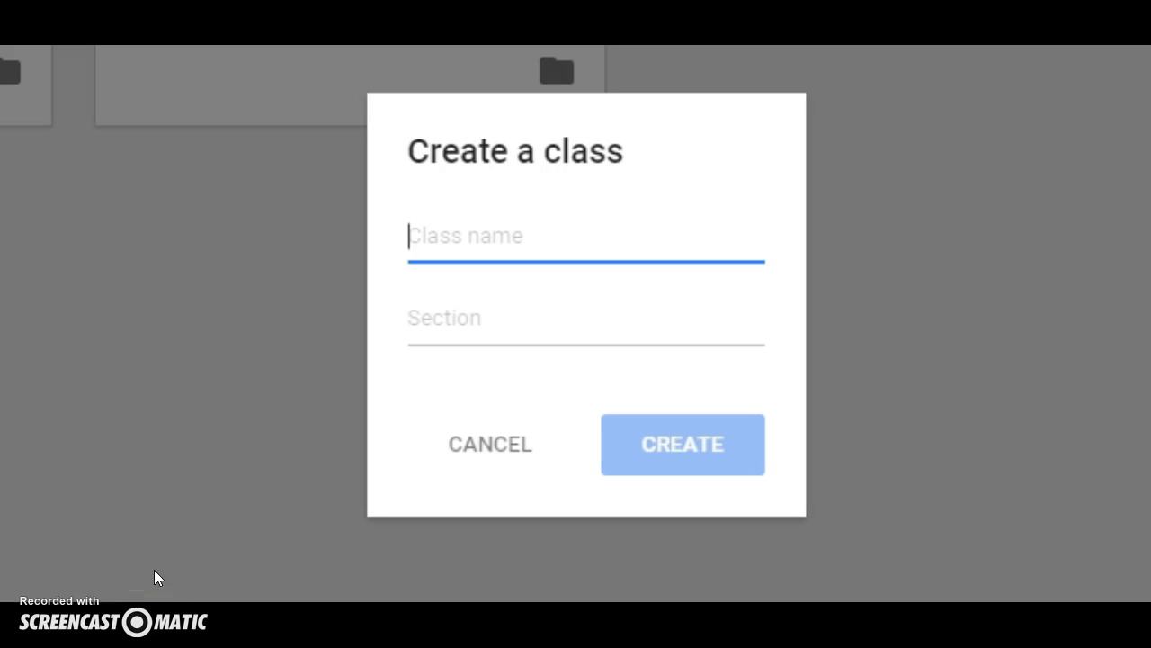
{"action": "key", "text": "Down"}
{"action": "key", "text": "Return"}
{"action": "key", "text": "Tab"}
{"action": "key", "text": "Down"}
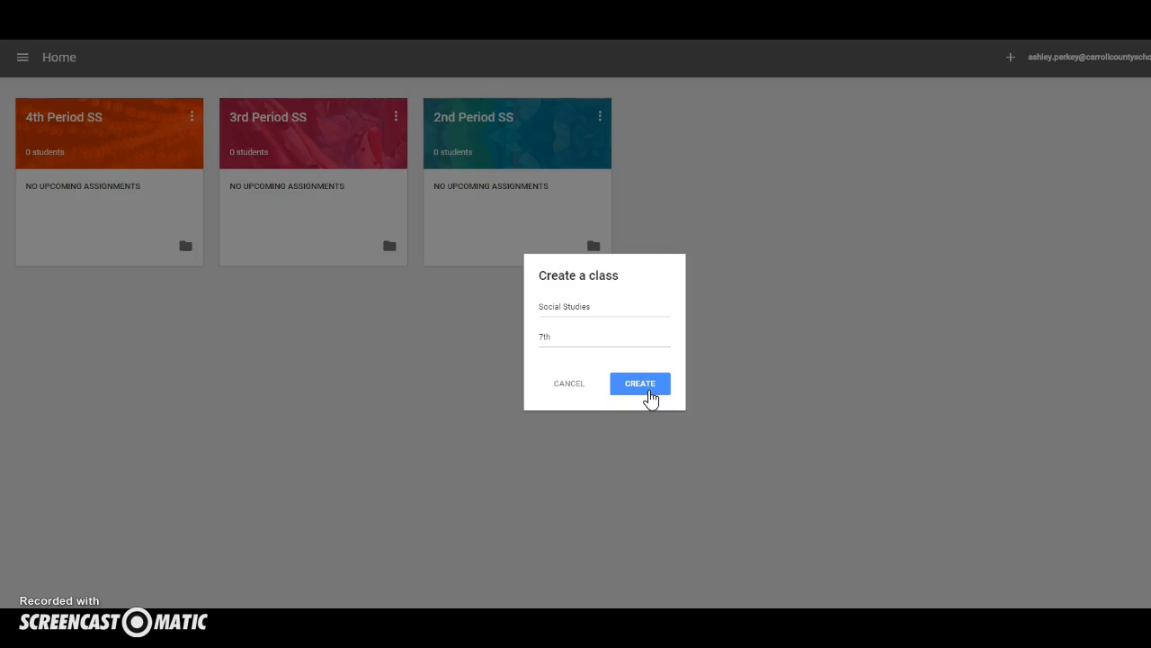
{"action": "left_click", "coordinate": [649, 392]}
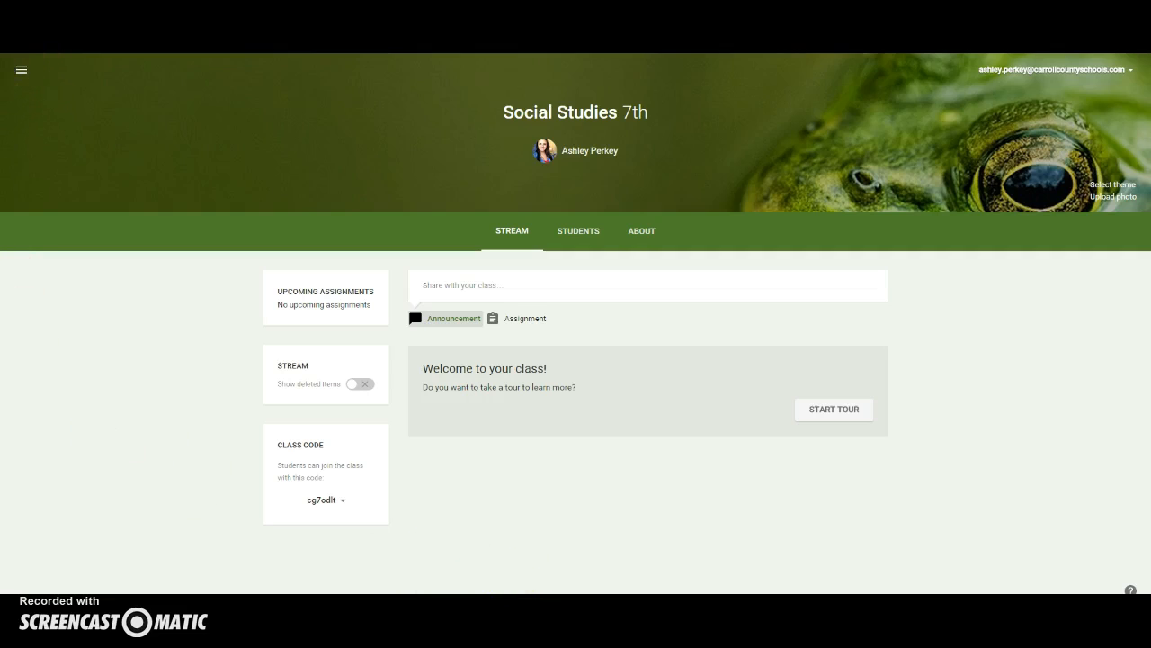
Return to the home page of all classes and reopen the Social Studies 7th class
{"action": "left_click", "coordinate": [21, 77]}
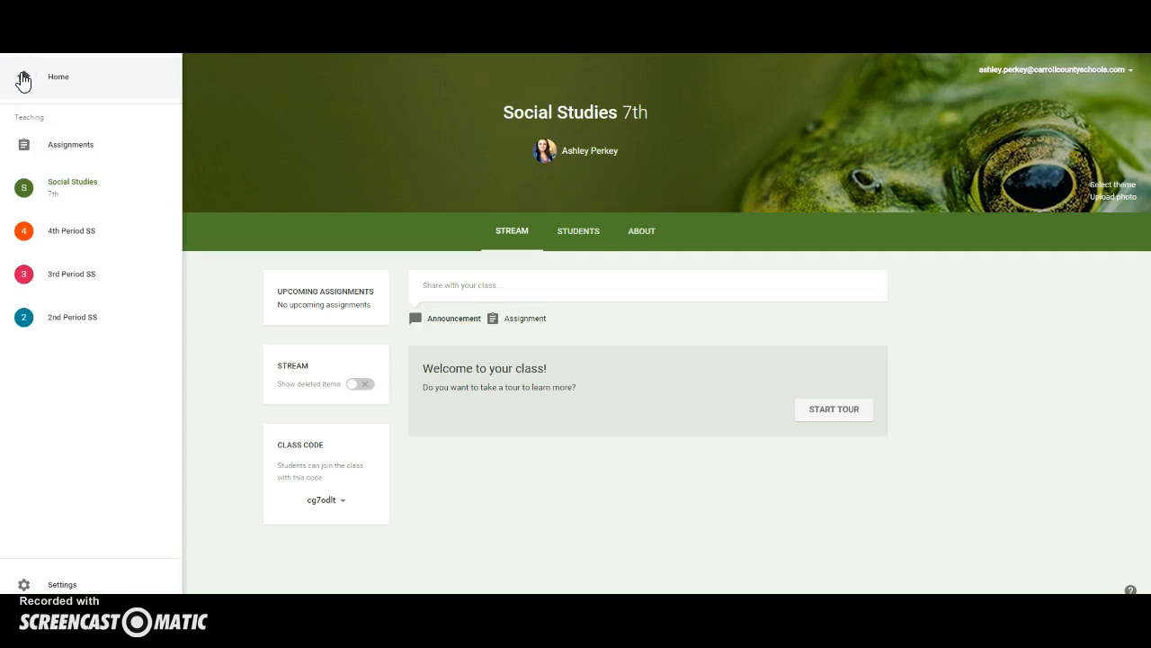
{"action": "left_click", "coordinate": [49, 86]}
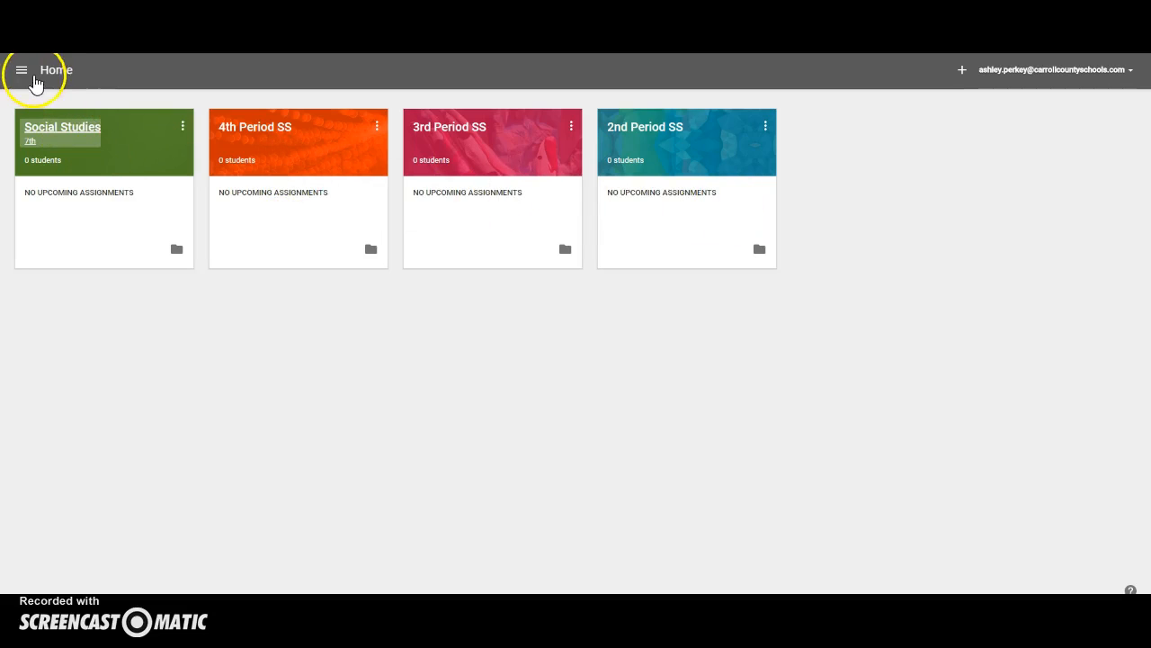
{"action": "left_click", "coordinate": [44, 133]}
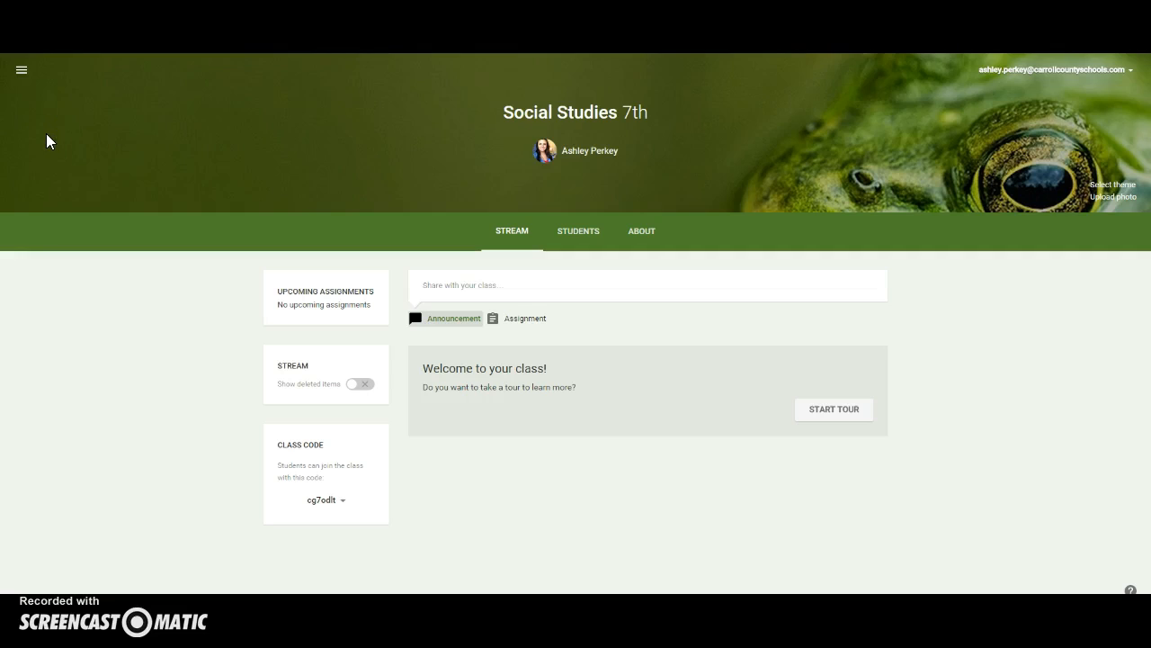
Open the class theme selection and browse the available gallery photos and patterns
{"action": "left_click", "coordinate": [748, 195]}
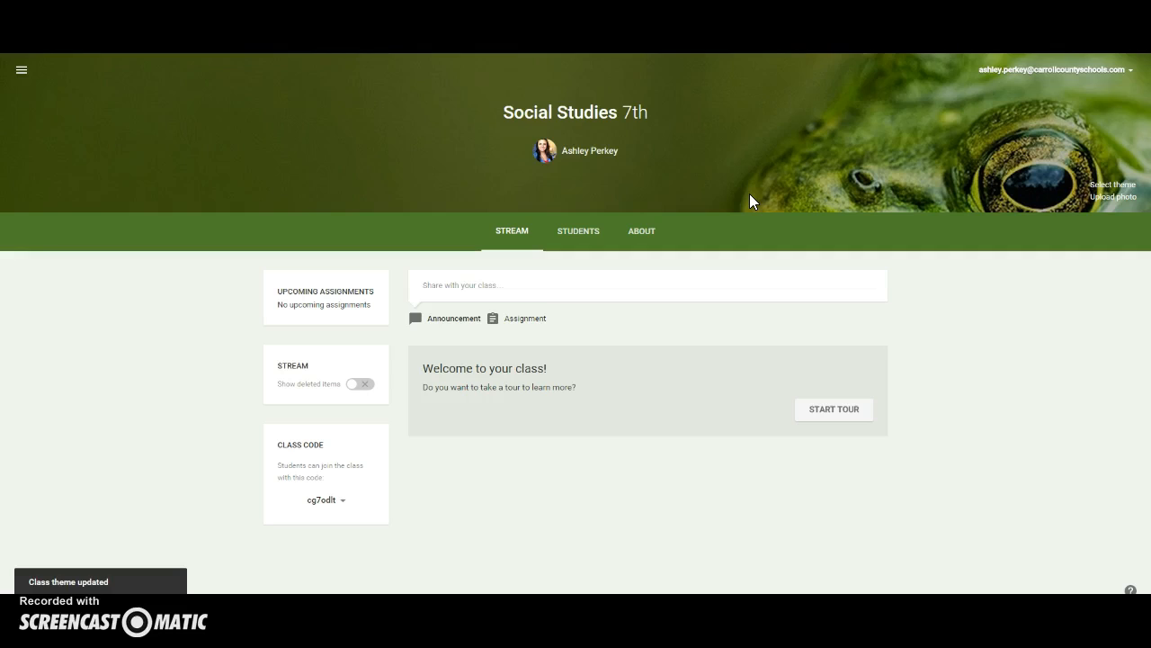
{"action": "left_click", "coordinate": [761, 199]}
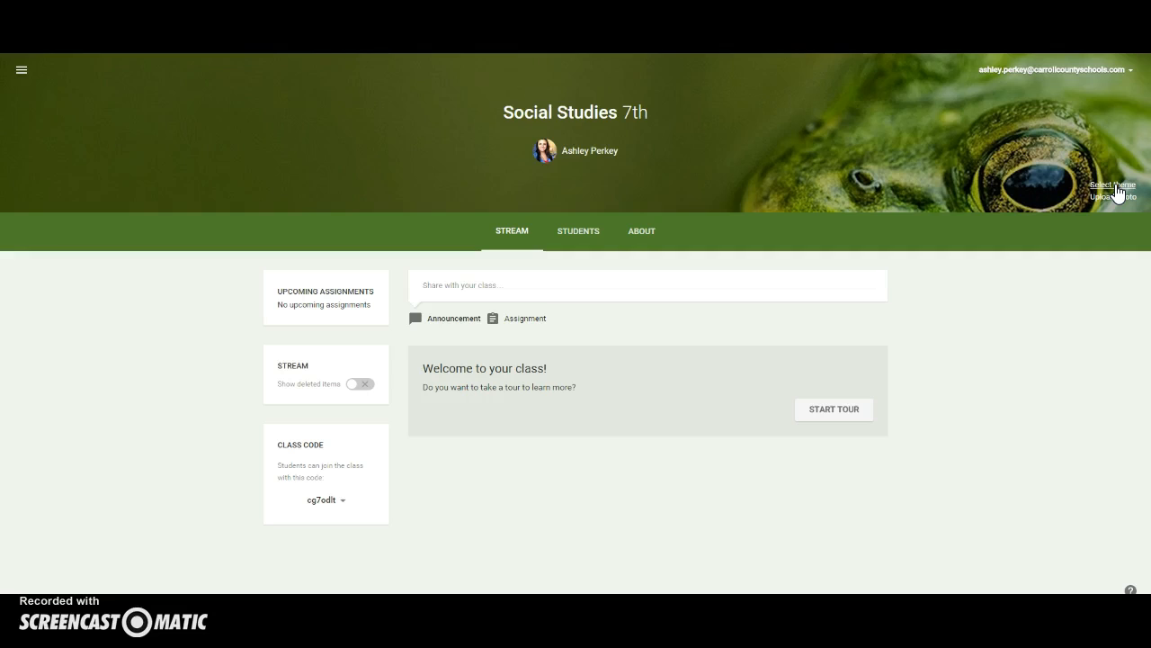
{"action": "left_click", "coordinate": [1116, 185]}
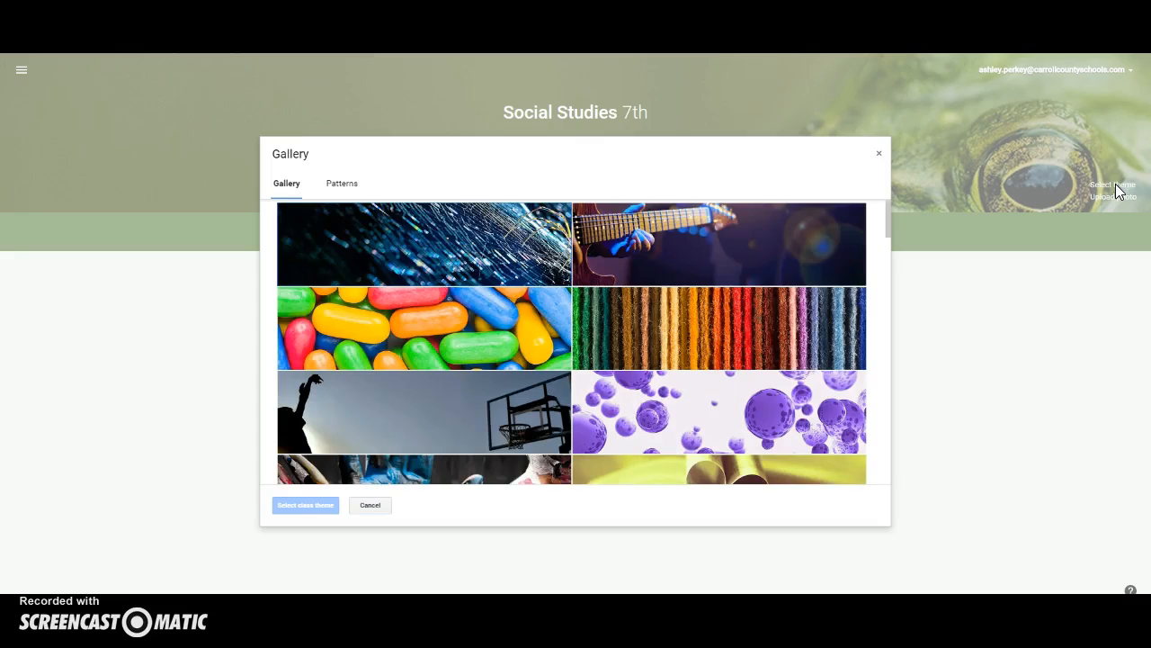
{"action": "left_click", "coordinate": [522, 212]}
{"action": "left_click", "coordinate": [540, 342]}
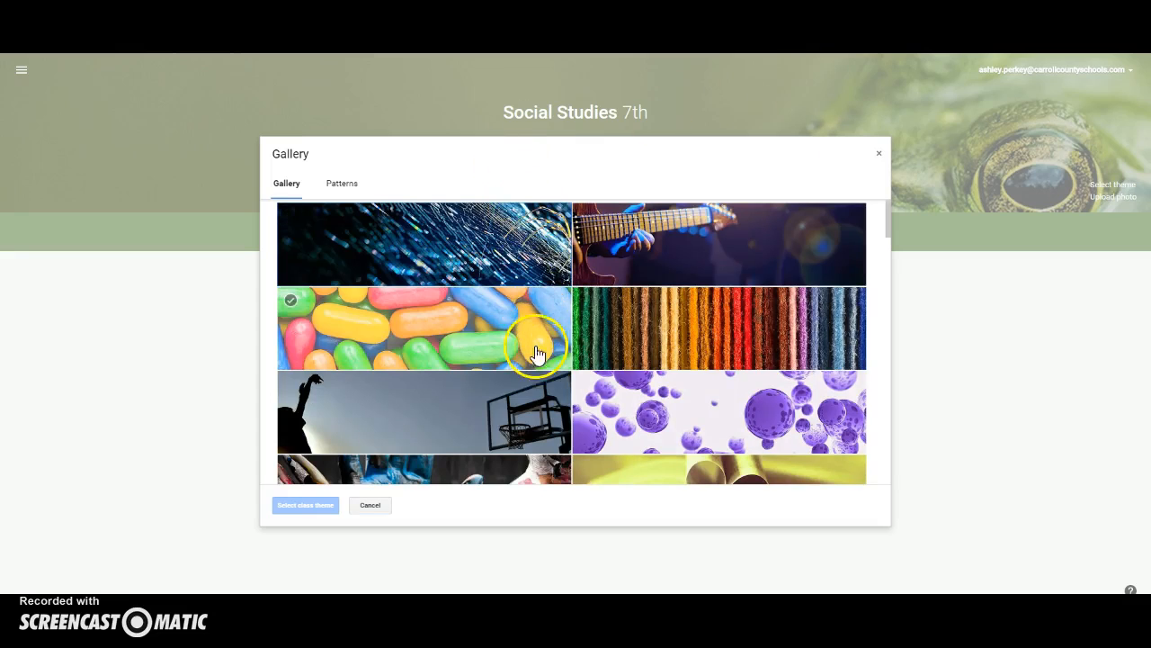
{"action": "left_click", "coordinate": [346, 184]}
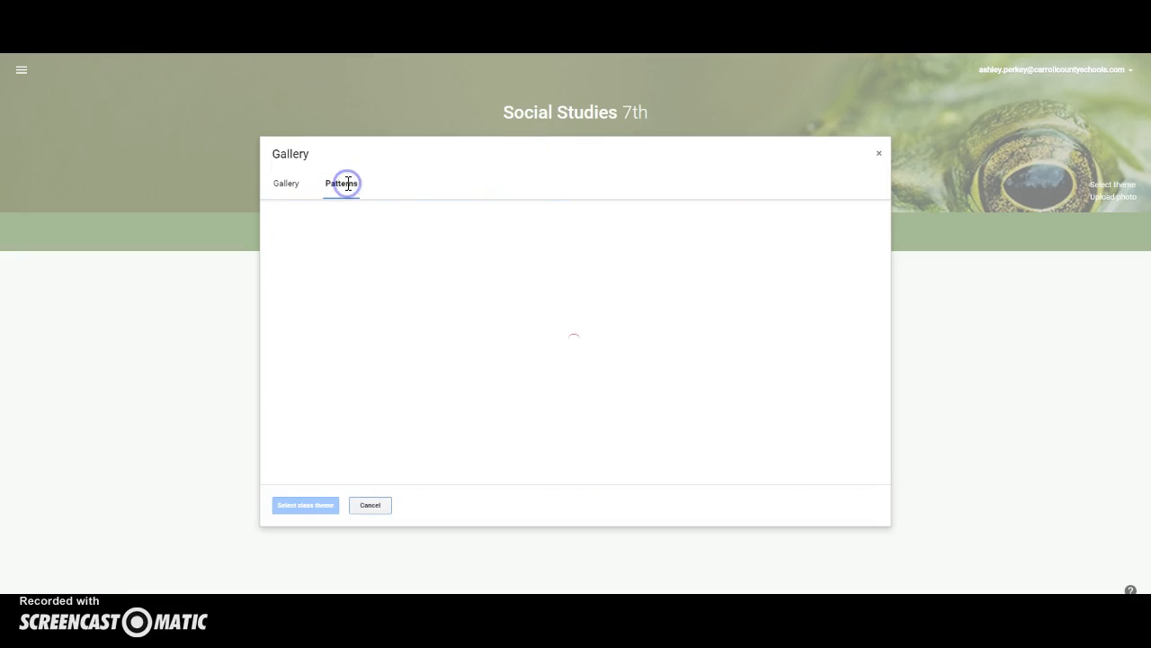
{"action": "scroll", "coordinate": [617, 283], "scroll_direction": "down", "scroll_amount": 2}
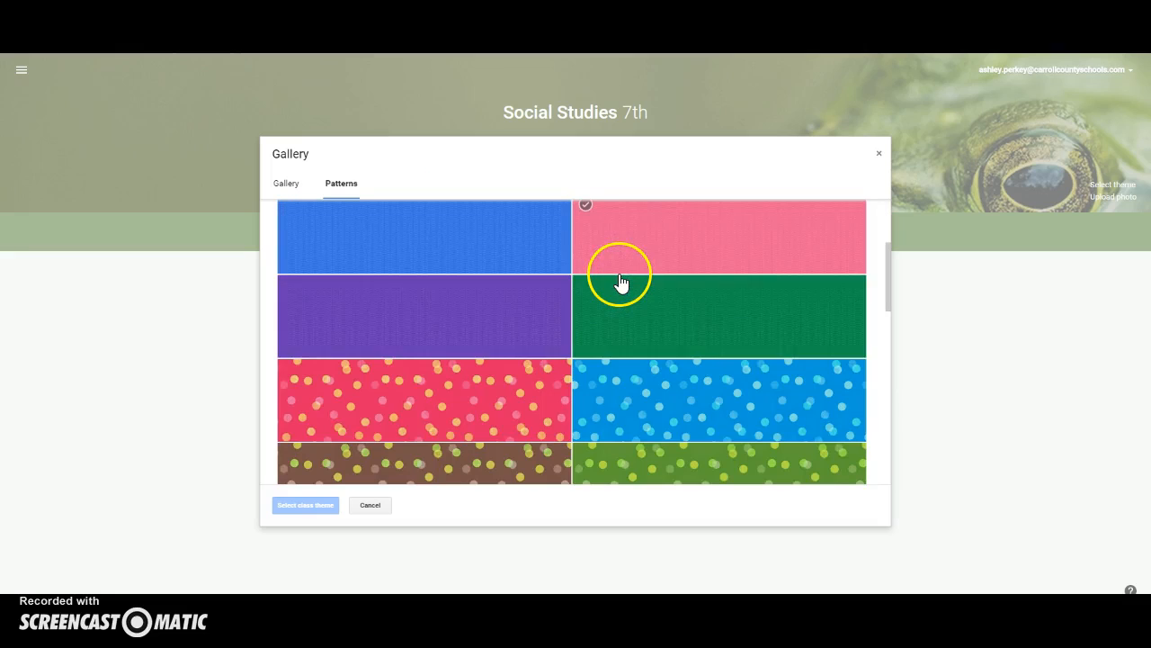
Apply the gallery photo of a nautical map with dividers as the class theme
{"action": "left_click", "coordinate": [307, 212]}
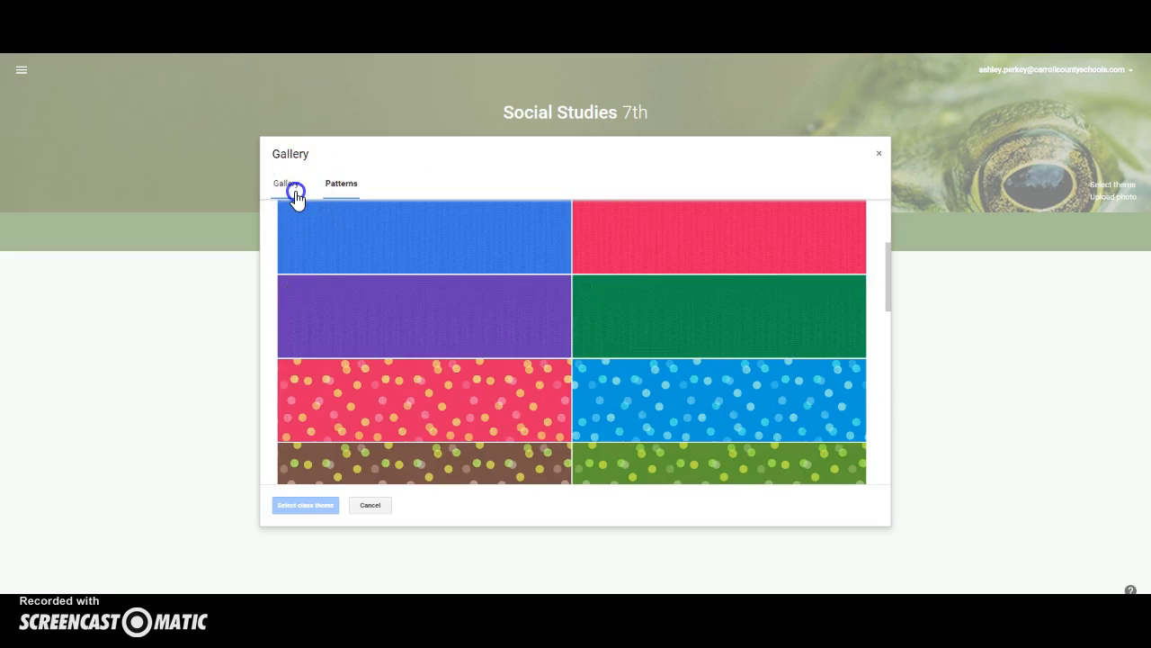
{"action": "left_click", "coordinate": [288, 184]}
{"action": "left_click_drag", "start_coordinate": [886, 216], "coordinate": [813, 450]}
{"action": "left_click", "coordinate": [480, 301]}
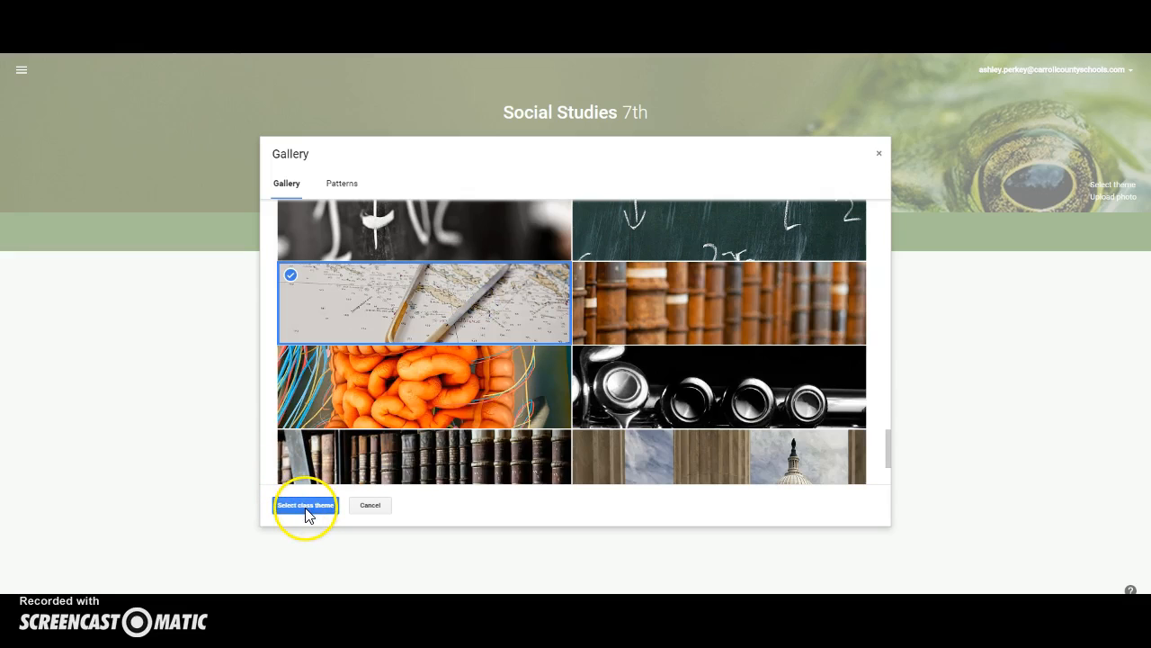
{"action": "left_click", "coordinate": [306, 505]}
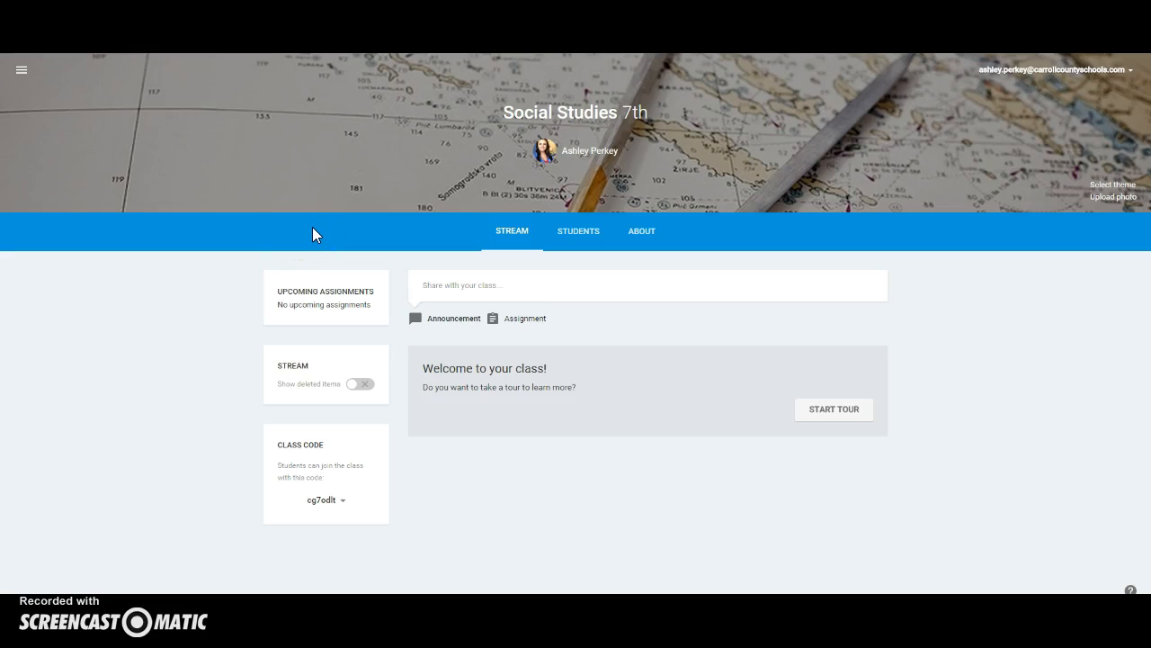
Examine the class's Students page and the optional class detail fields on its About page
{"action": "left_click", "coordinate": [520, 237]}
{"action": "left_click", "coordinate": [573, 238]}
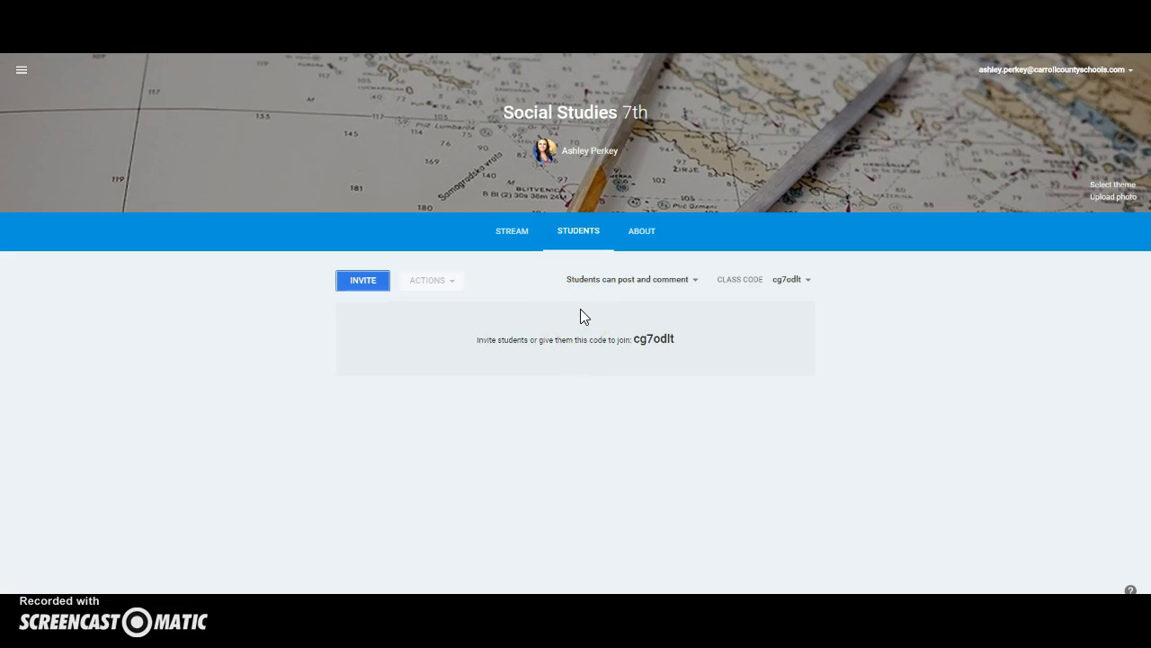
{"action": "left_click", "coordinate": [646, 236]}
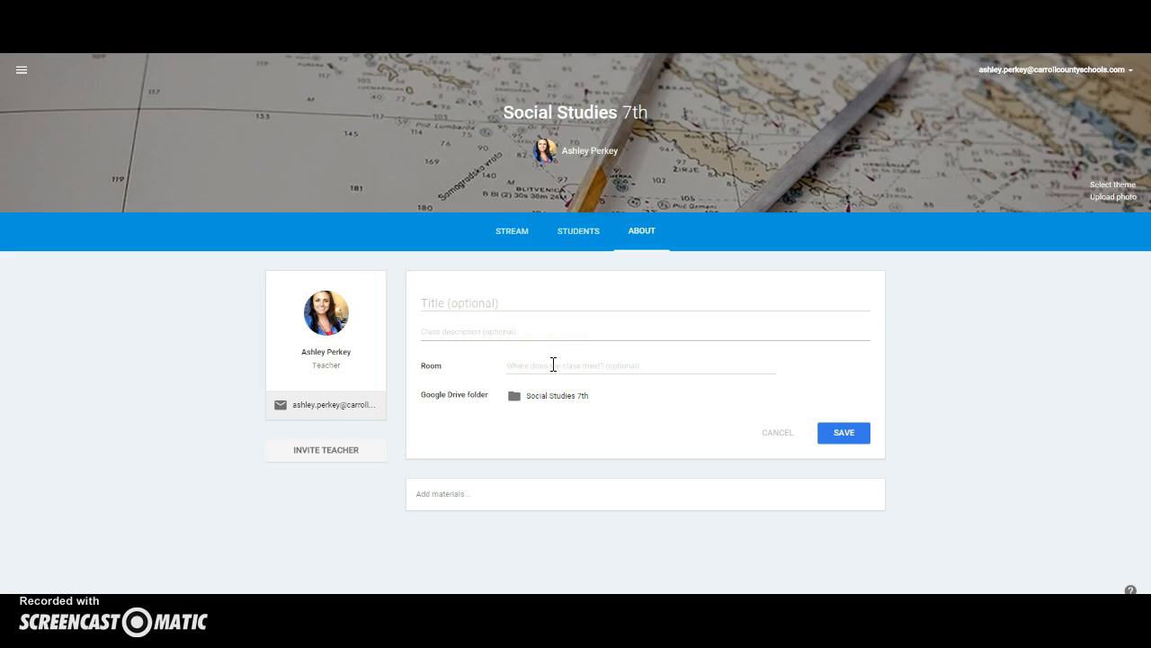
{"action": "left_click", "coordinate": [486, 331]}
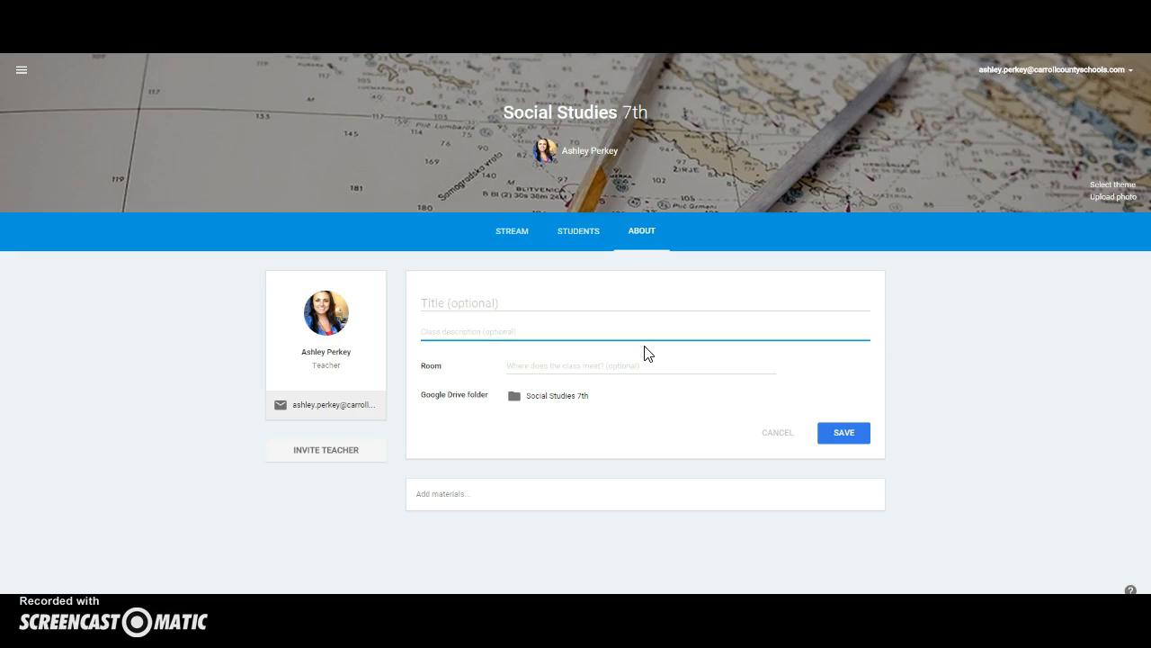
Start a new class material on the About page and upload the Africa map image from the Pictures folder
{"action": "left_click", "coordinate": [437, 498]}
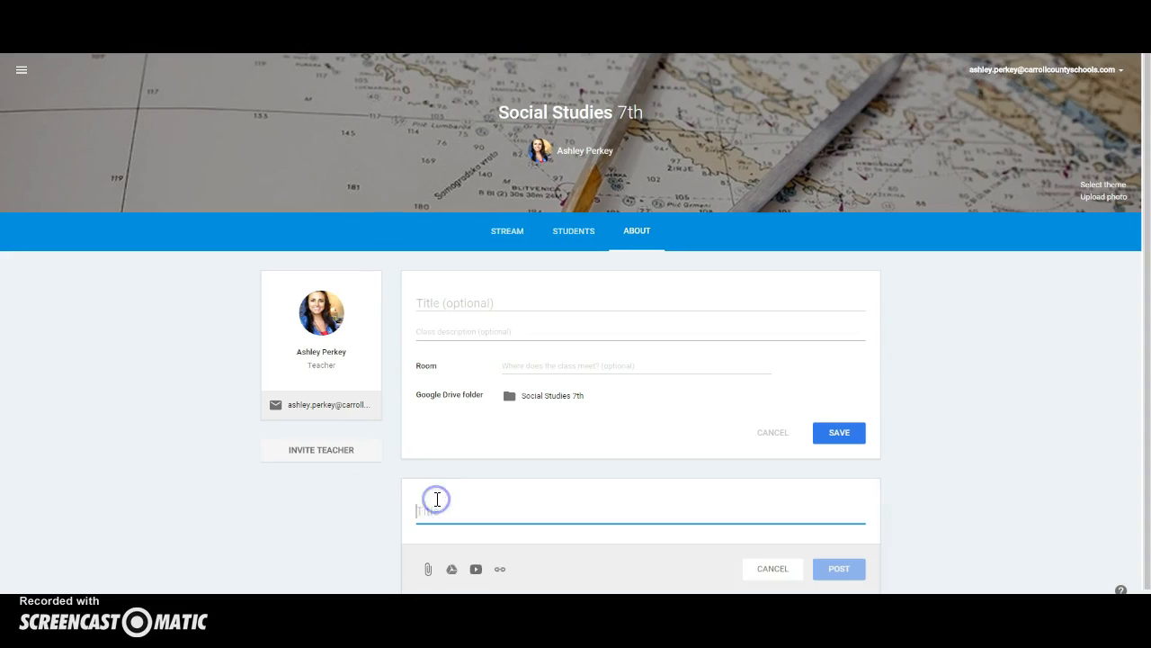
{"action": "left_click", "coordinate": [428, 573]}
{"action": "left_click", "coordinate": [428, 573]}
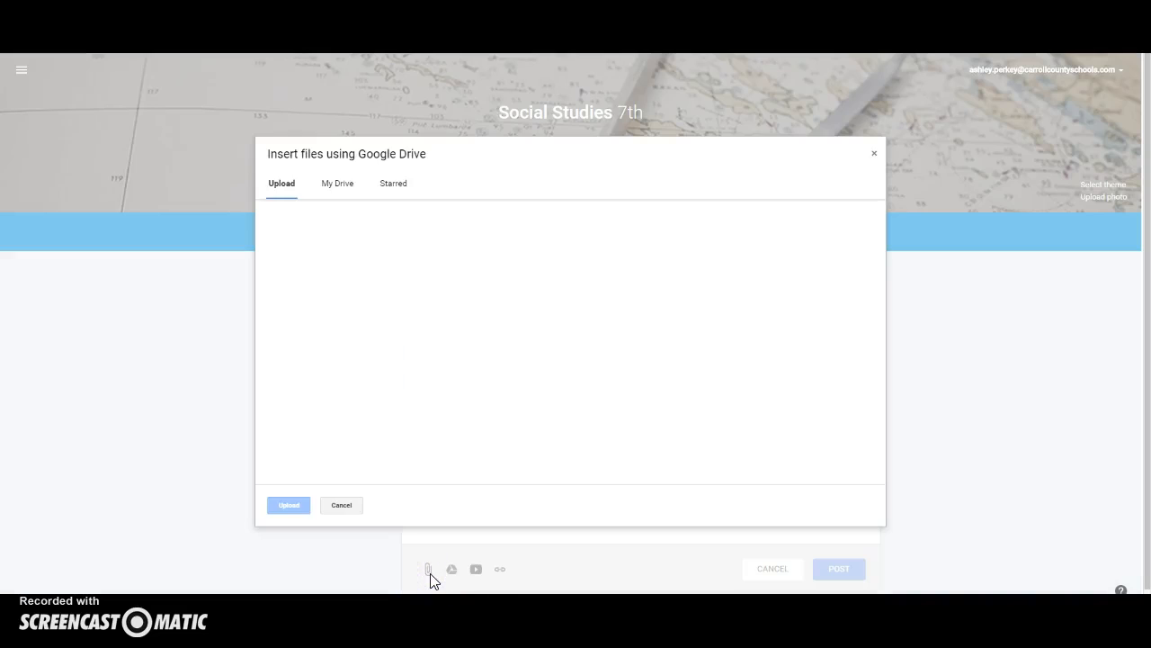
{"action": "left_click", "coordinate": [339, 198]}
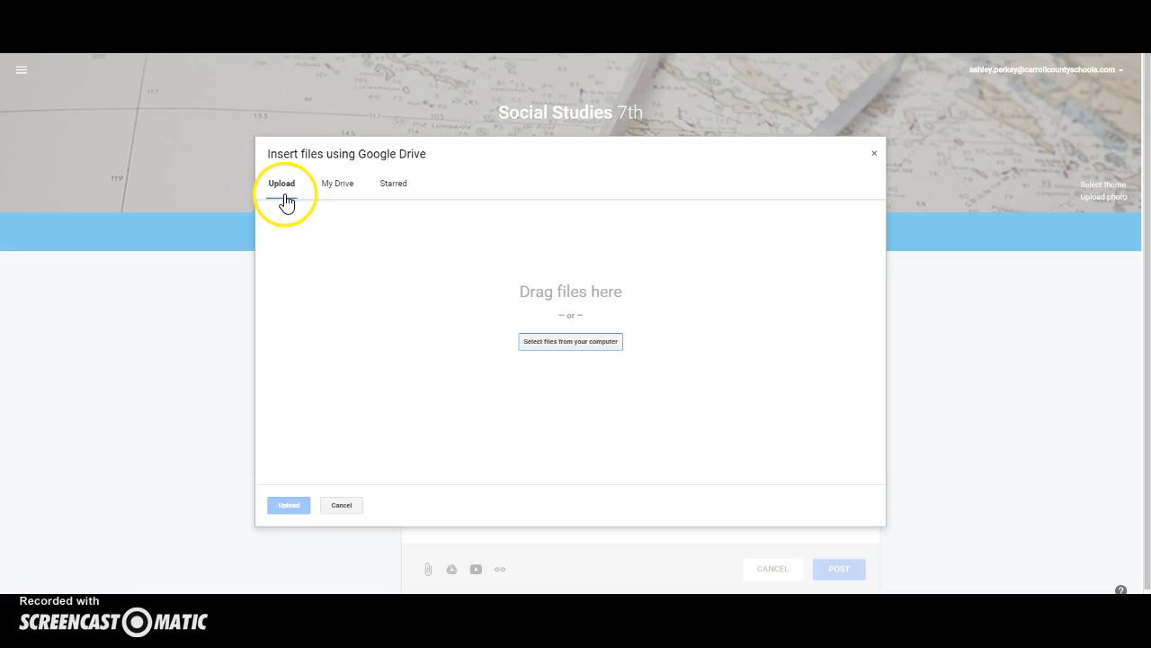
{"action": "left_click", "coordinate": [551, 342]}
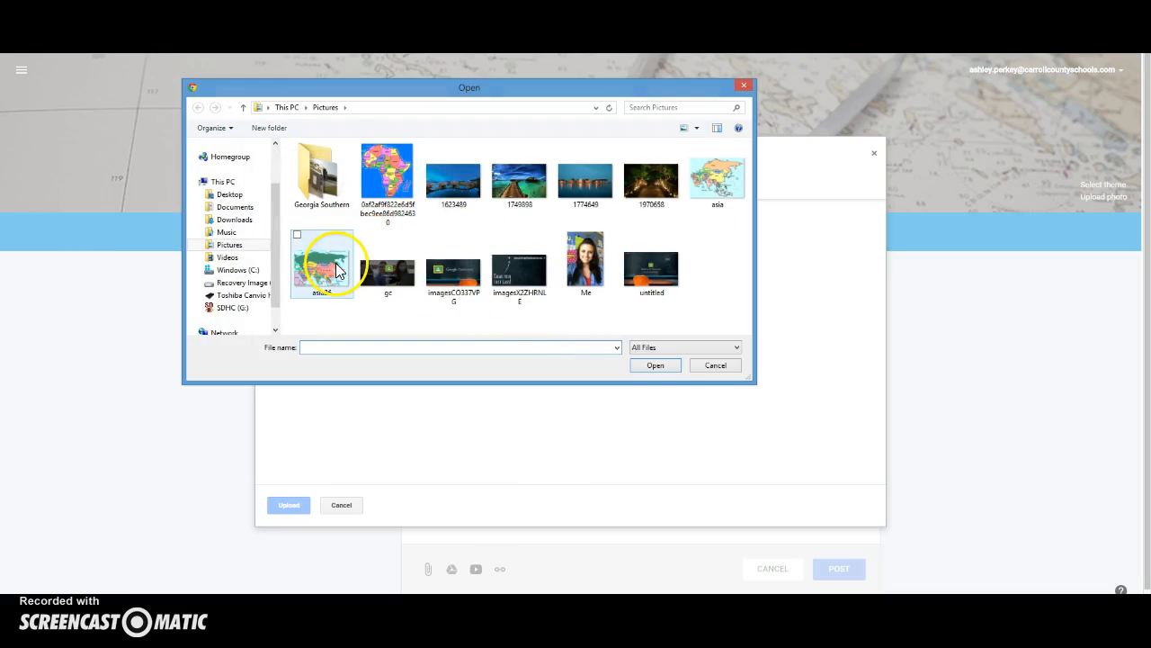
{"action": "left_click", "coordinate": [382, 202]}
{"action": "left_click", "coordinate": [661, 366]}
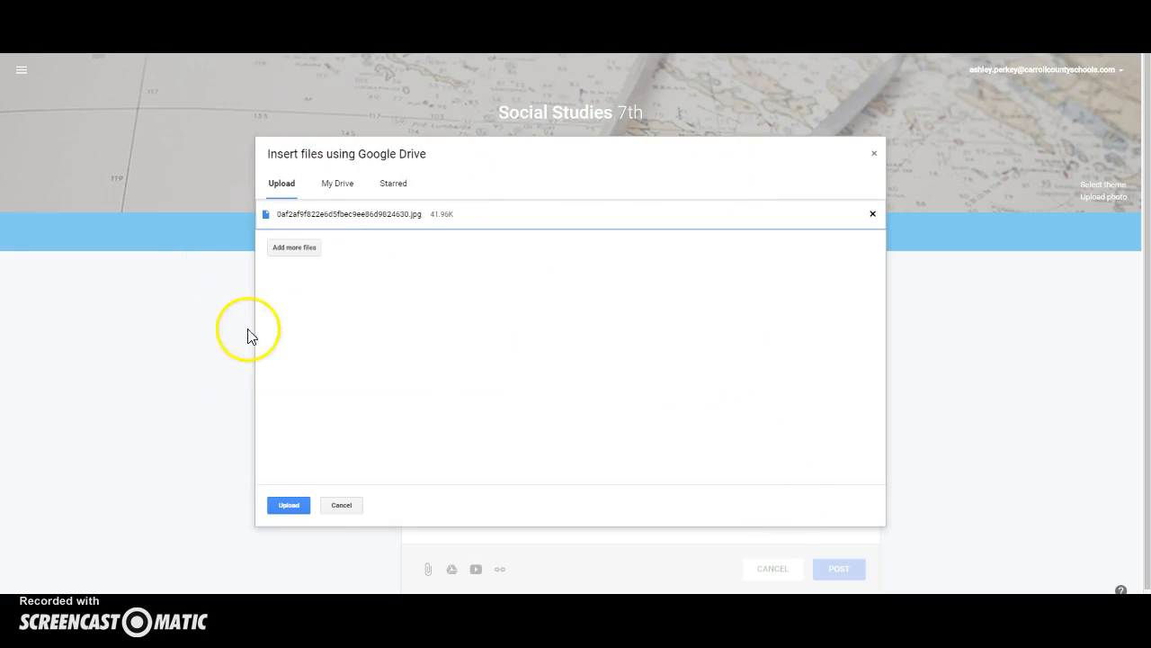
{"action": "left_click", "coordinate": [289, 505]}
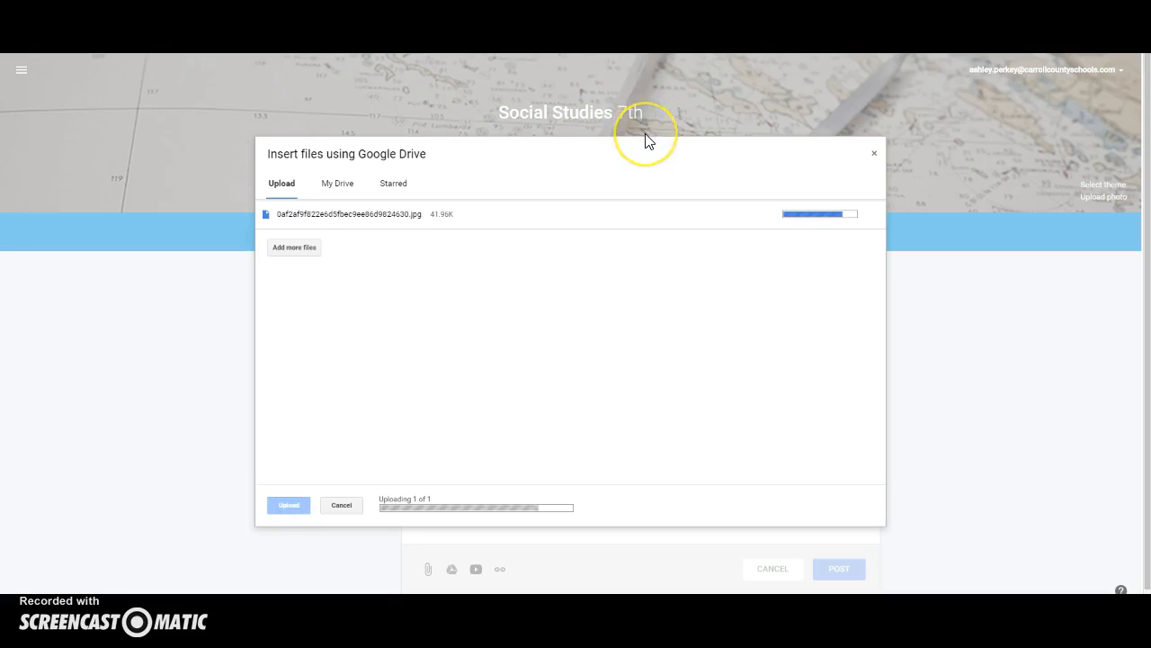
Title the material "Africa Map - Political" and post it to the class
{"action": "scroll", "coordinate": [529, 501], "scroll_direction": "down", "scroll_amount": 1}
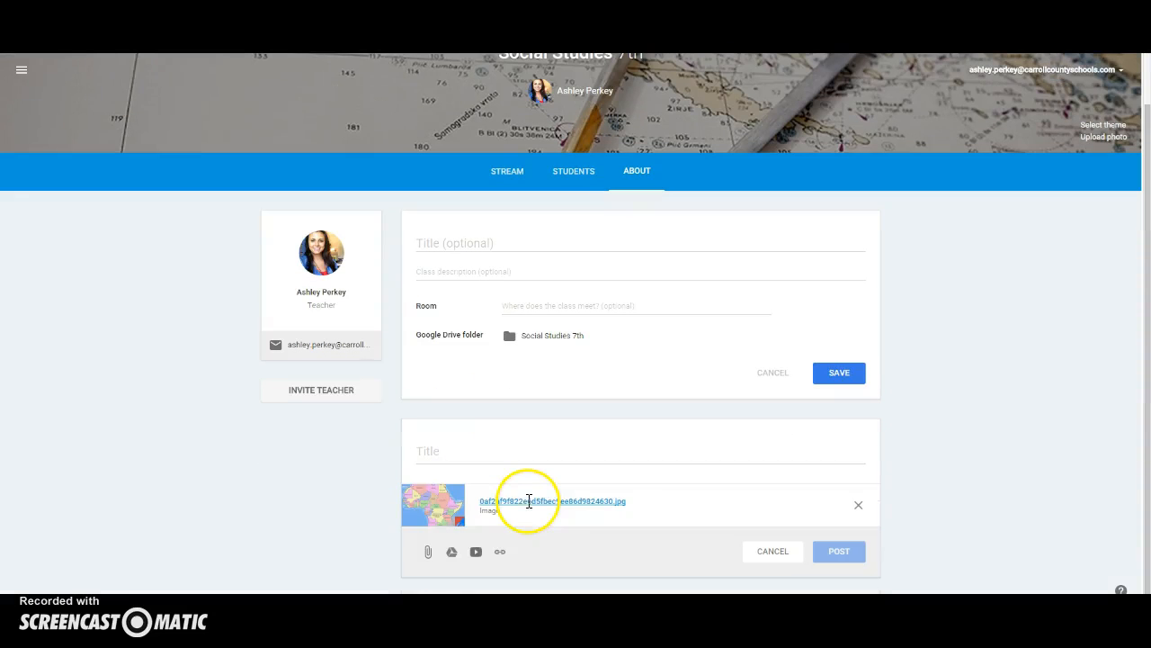
{"action": "left_click", "coordinate": [460, 443]}
{"action": "type", "text": "A"}
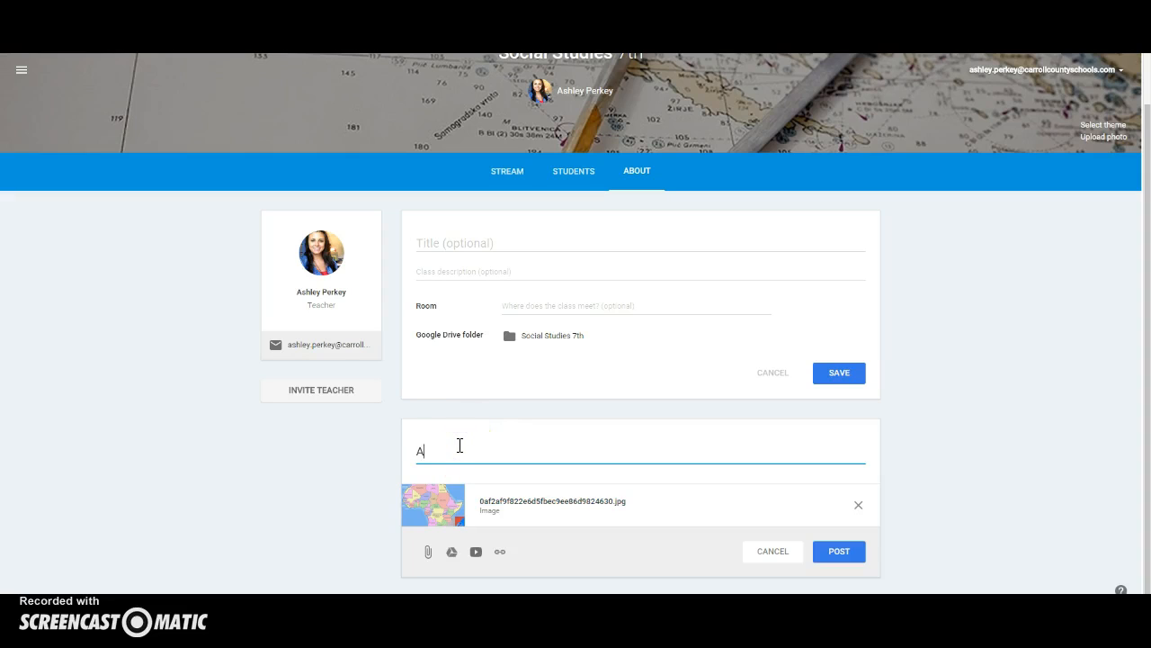
{"action": "type", "text": "frica Map - Political"}
{"action": "left_click", "coordinate": [835, 554]}
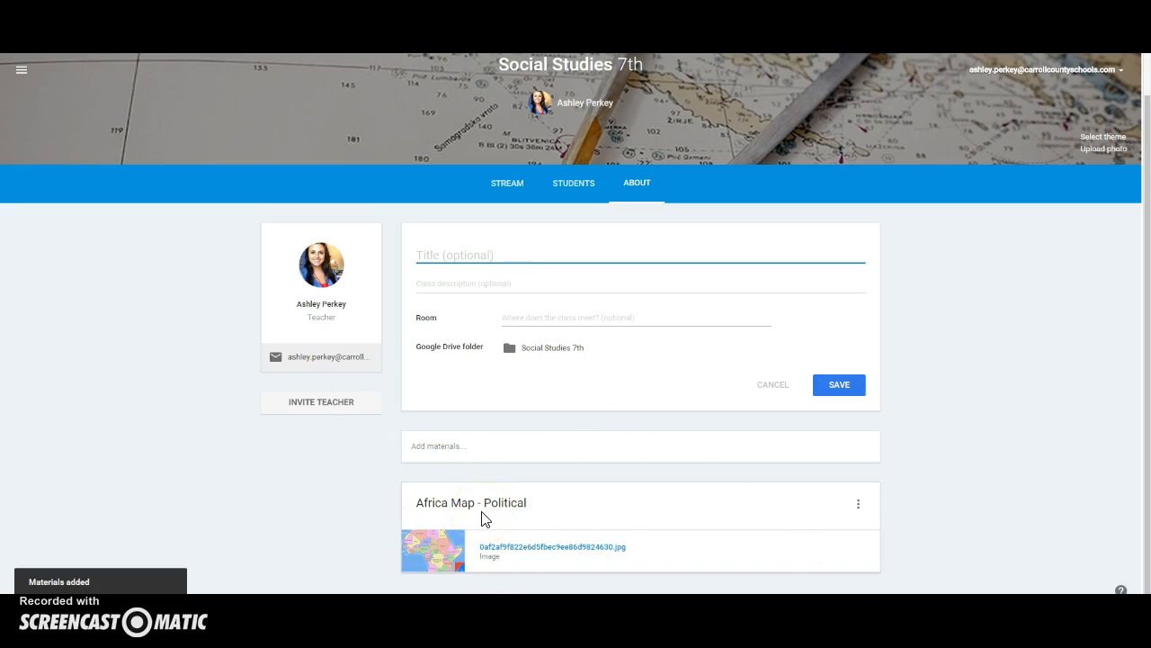
Review the class's Students page and the slides on how students join a class
{"action": "left_click", "coordinate": [596, 206]}
{"action": "left_click", "coordinate": [544, 180]}
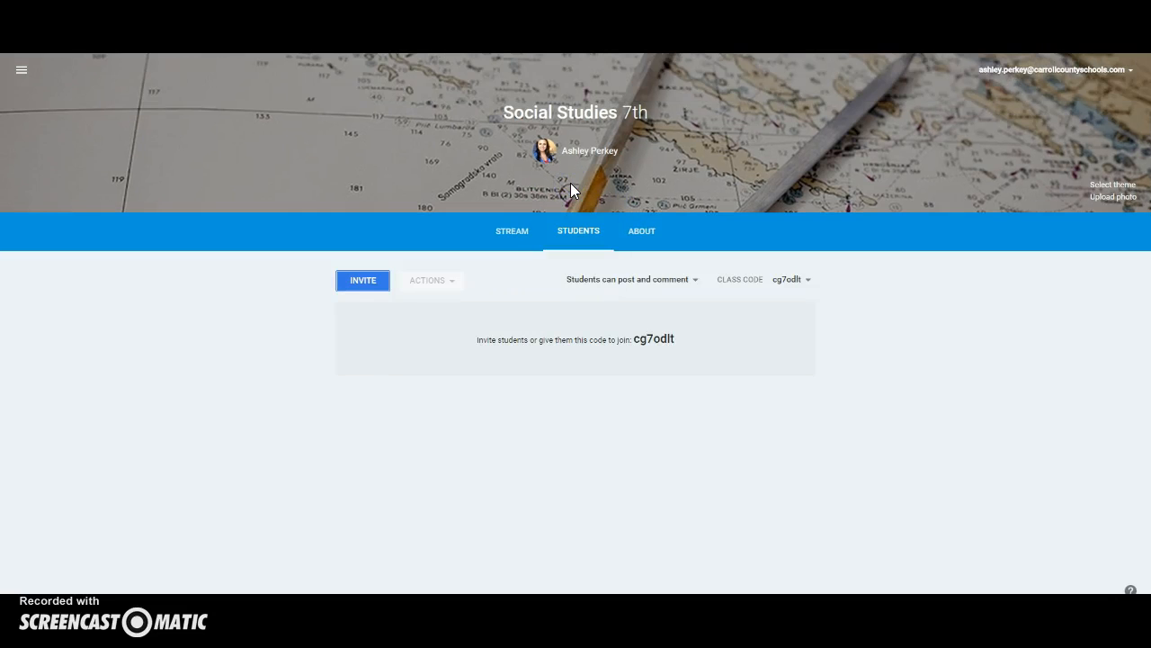
{"action": "left_click", "coordinate": [580, 401]}
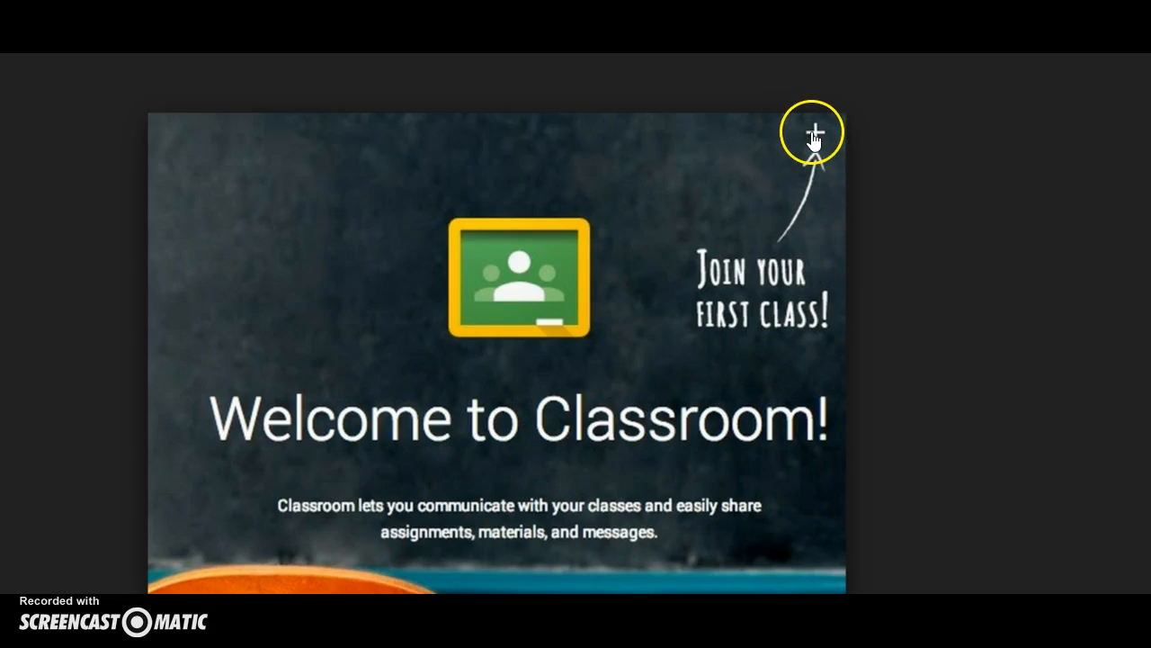
{"action": "key", "text": "Right"}
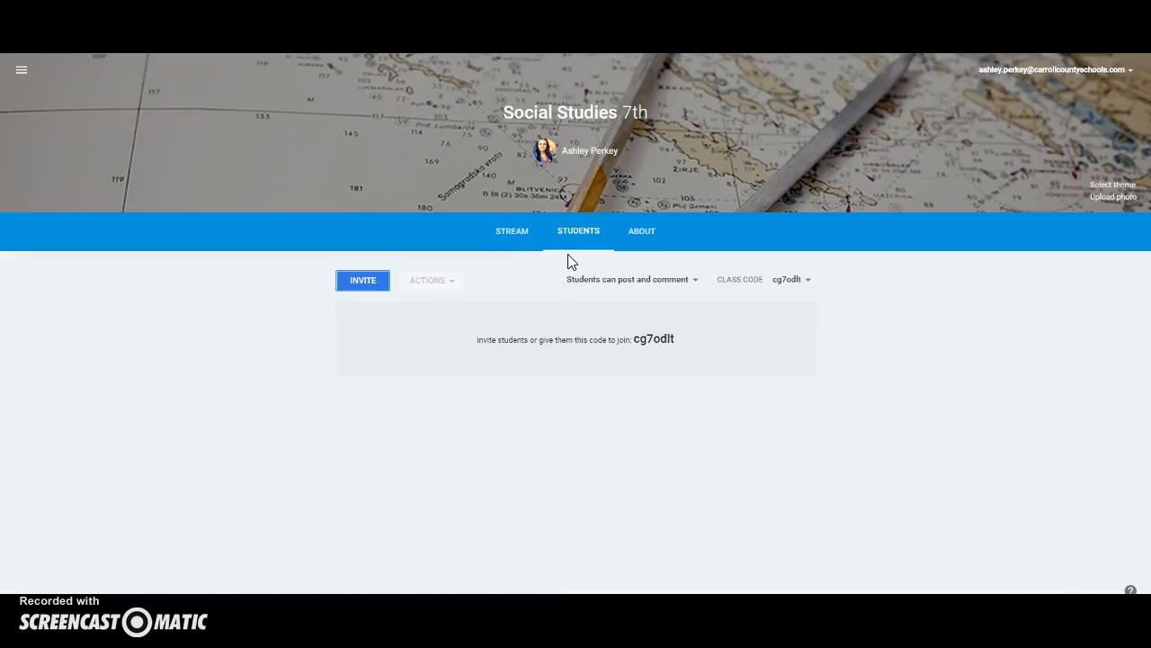
Open the class stream, view the guided tour tips on posting and sharing the class code, and close the tour
{"action": "left_click", "coordinate": [510, 229]}
{"action": "left_click", "coordinate": [574, 477]}
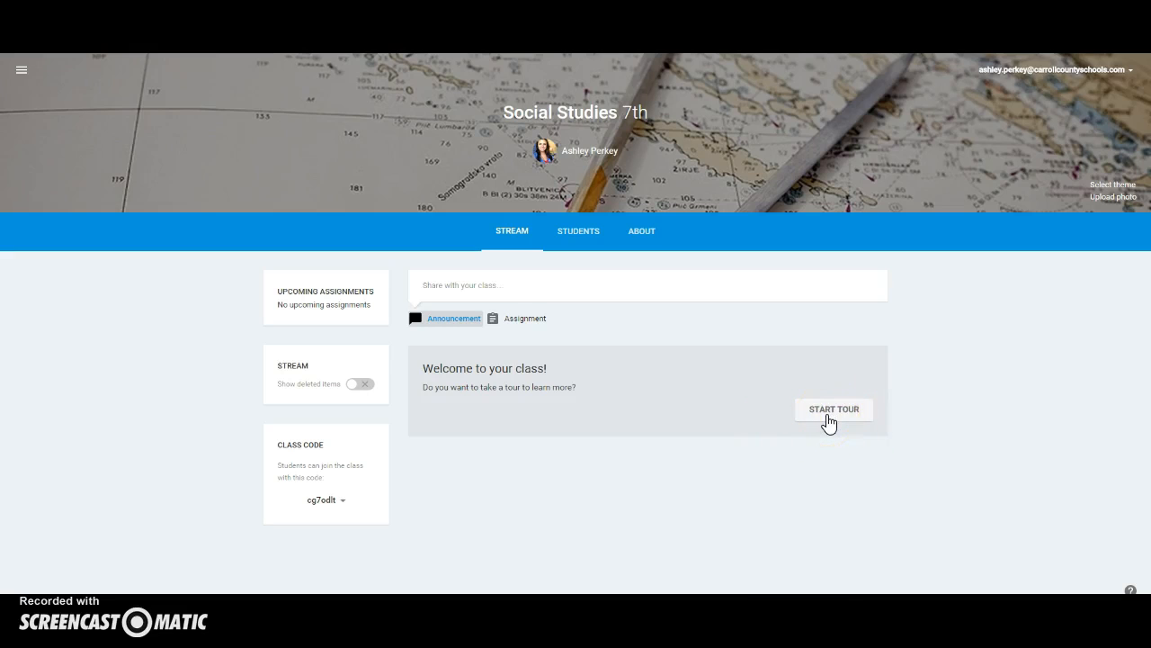
{"action": "left_click", "coordinate": [829, 419]}
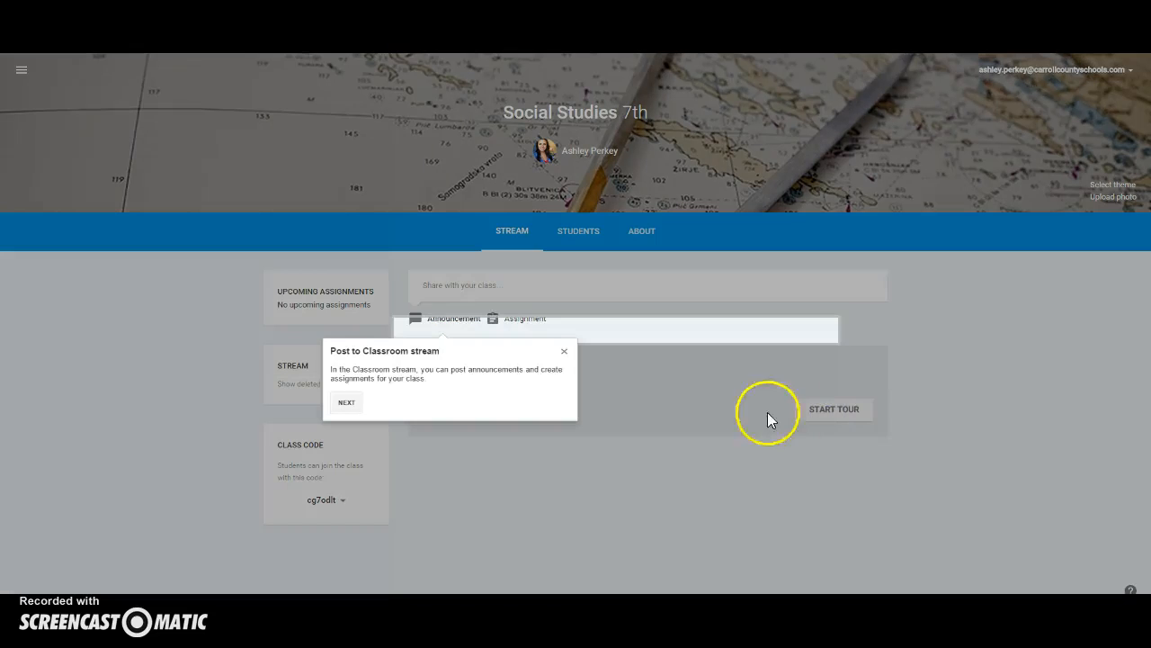
{"action": "left_click", "coordinate": [356, 405]}
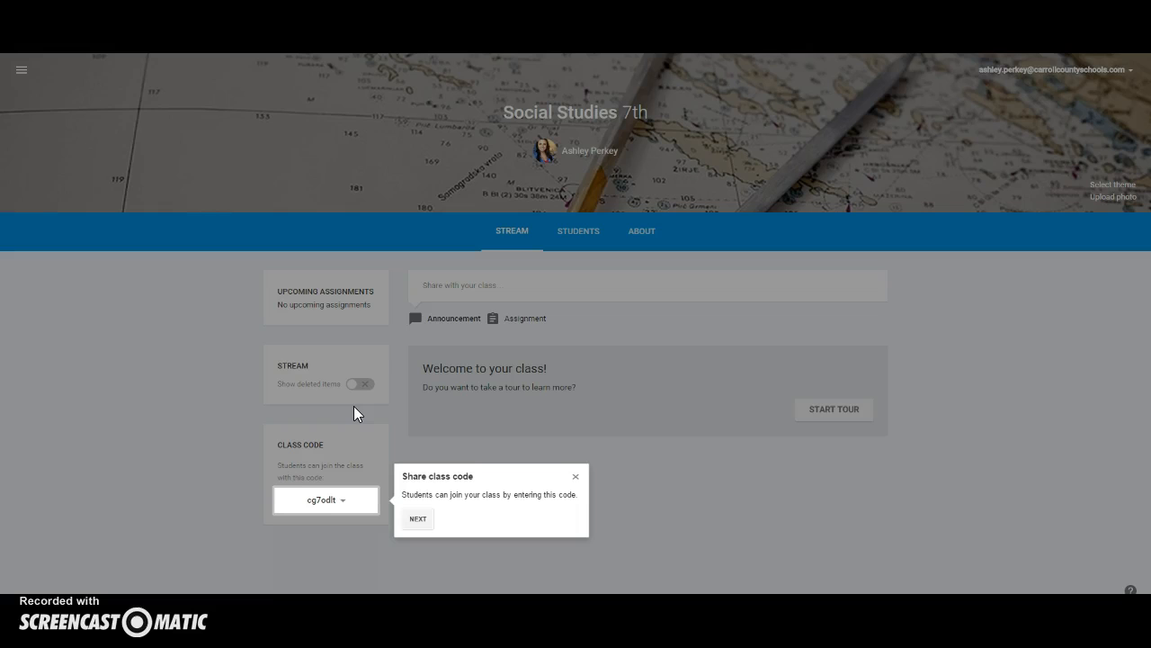
{"action": "left_click", "coordinate": [576, 476]}
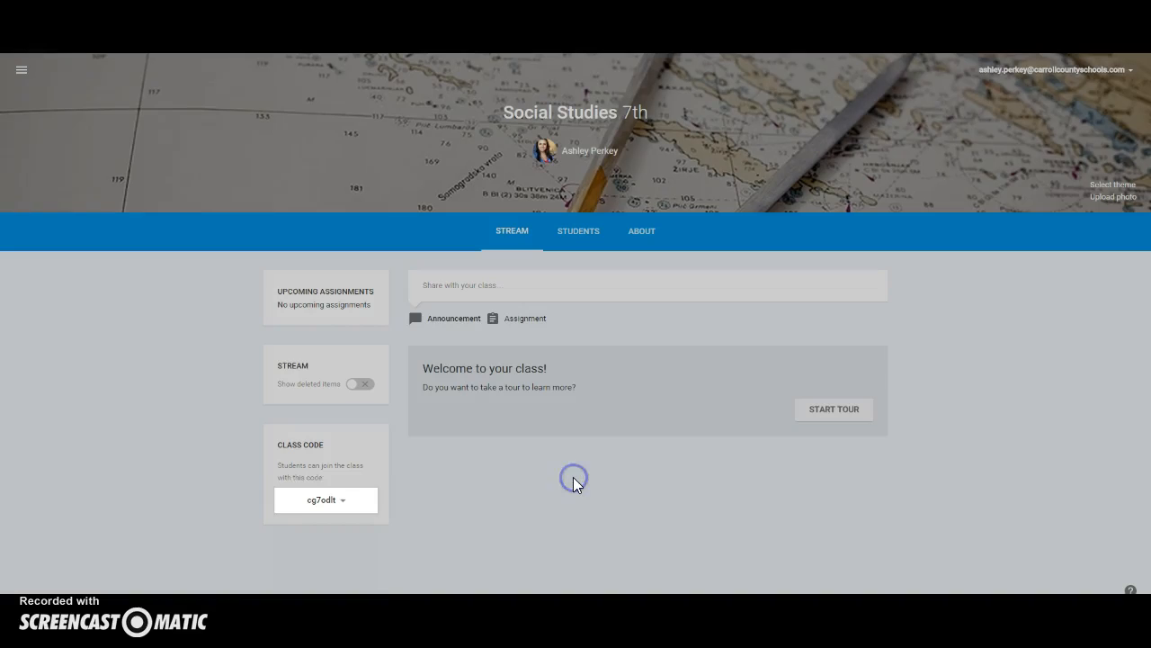
{"action": "left_click", "coordinate": [633, 441]}
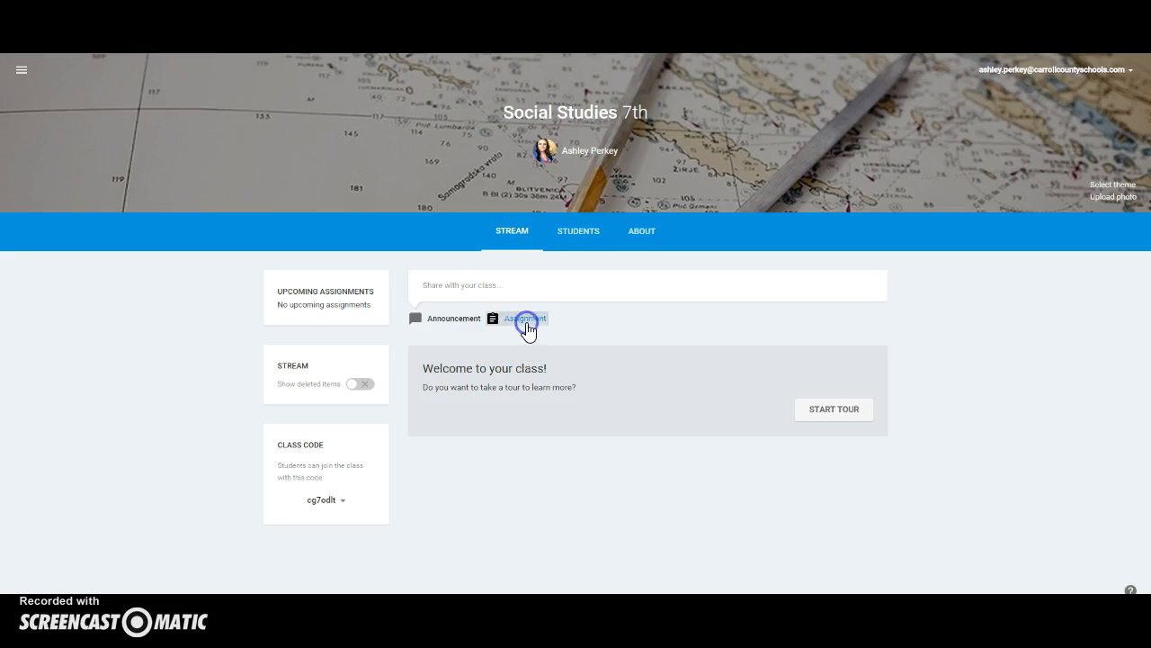
Start a new assignment titled "The life of Nelson Mandela" with the description "View all material before writing the essay."
{"action": "left_click", "coordinate": [528, 324]}
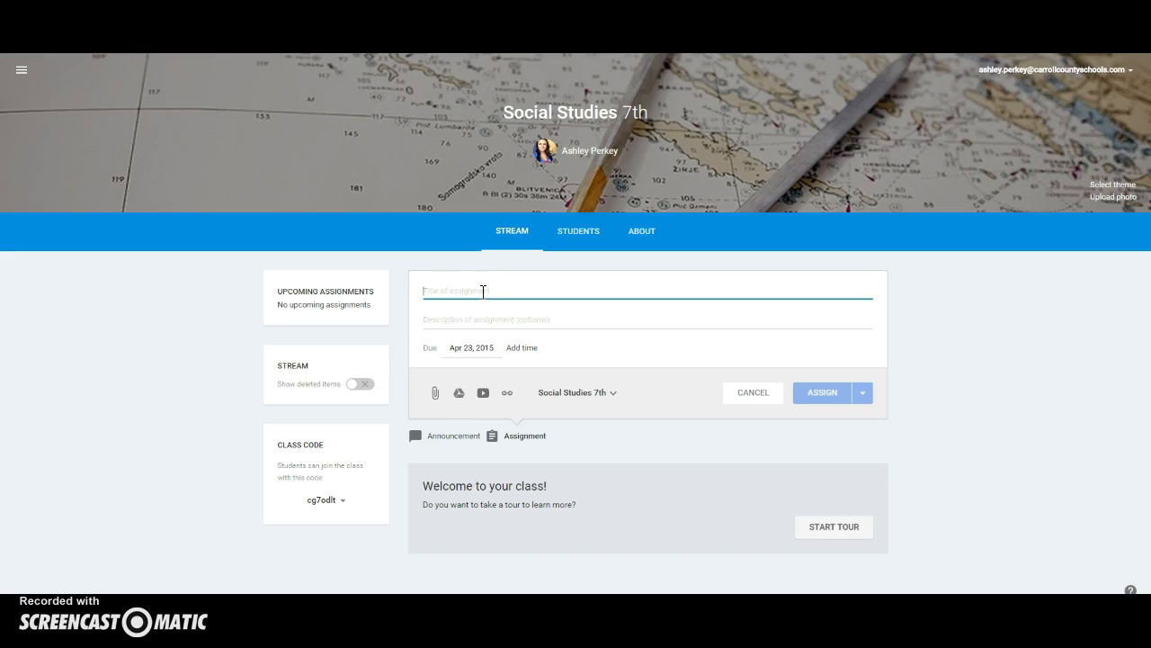
{"action": "type", "text": "The"}
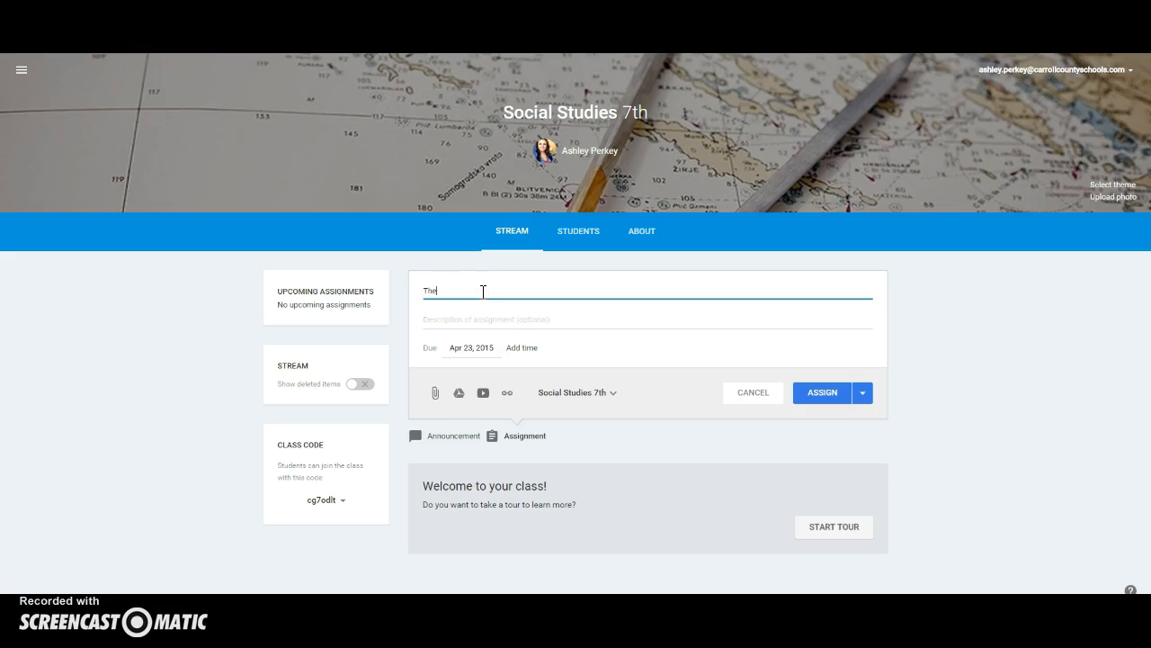
{"action": "type", "text": " life of Nelson Mandela"}
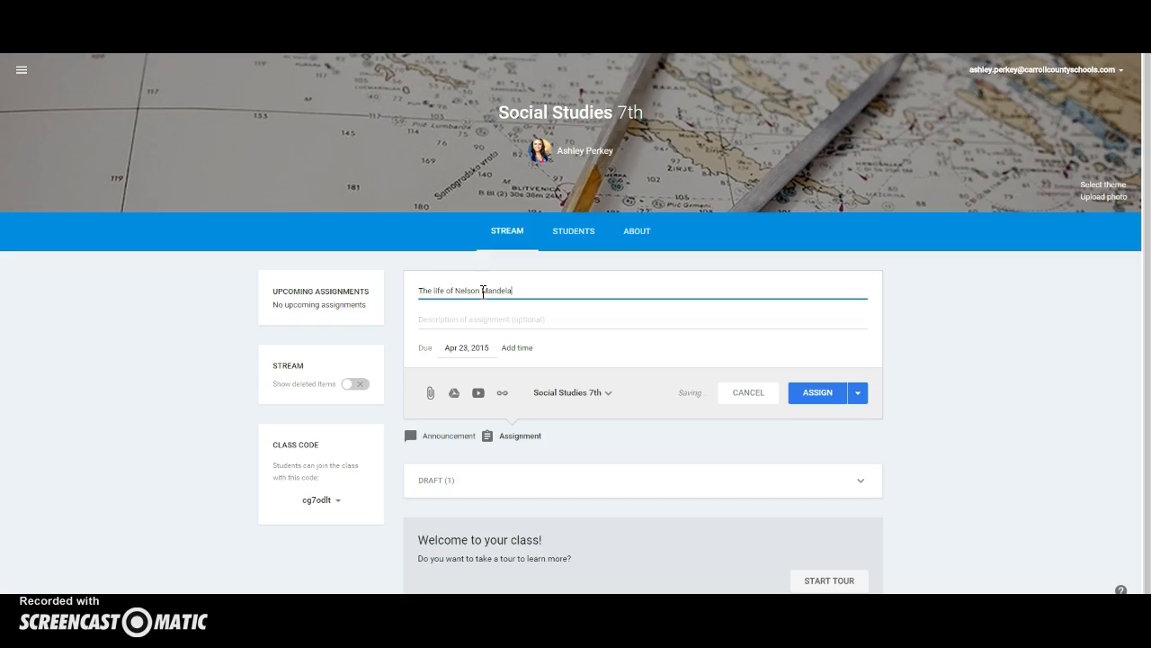
{"action": "left_click", "coordinate": [508, 319]}
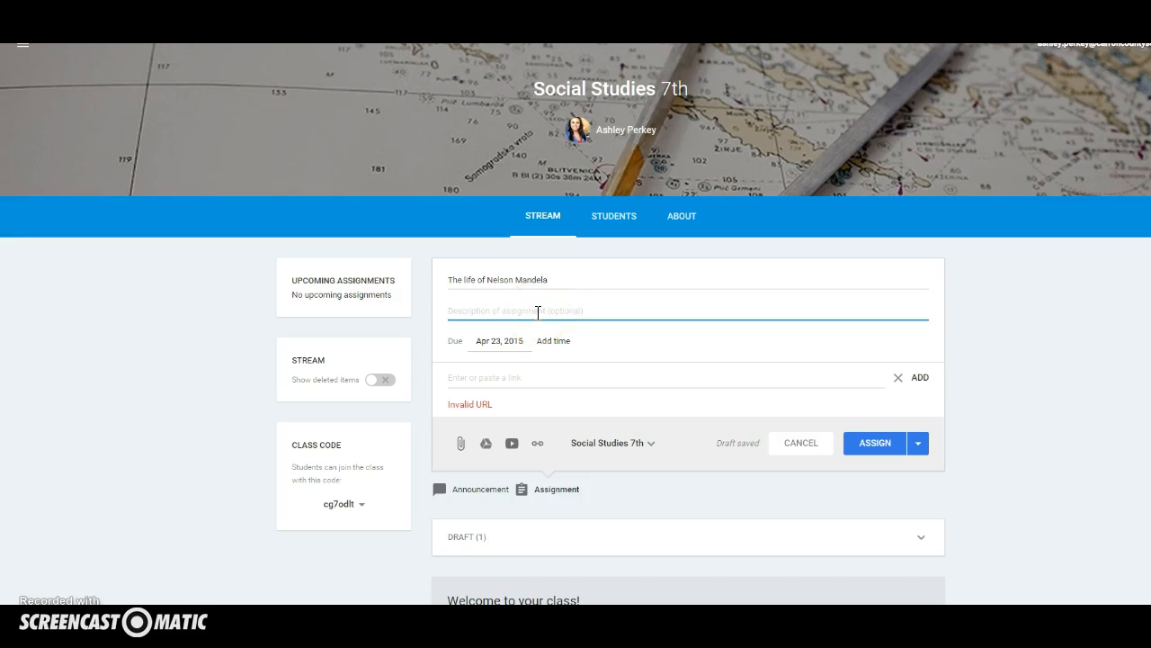
{"action": "type", "text": "vIE"}
{"action": "key", "text": "BackSpace"}
{"action": "type", "text": "V"}
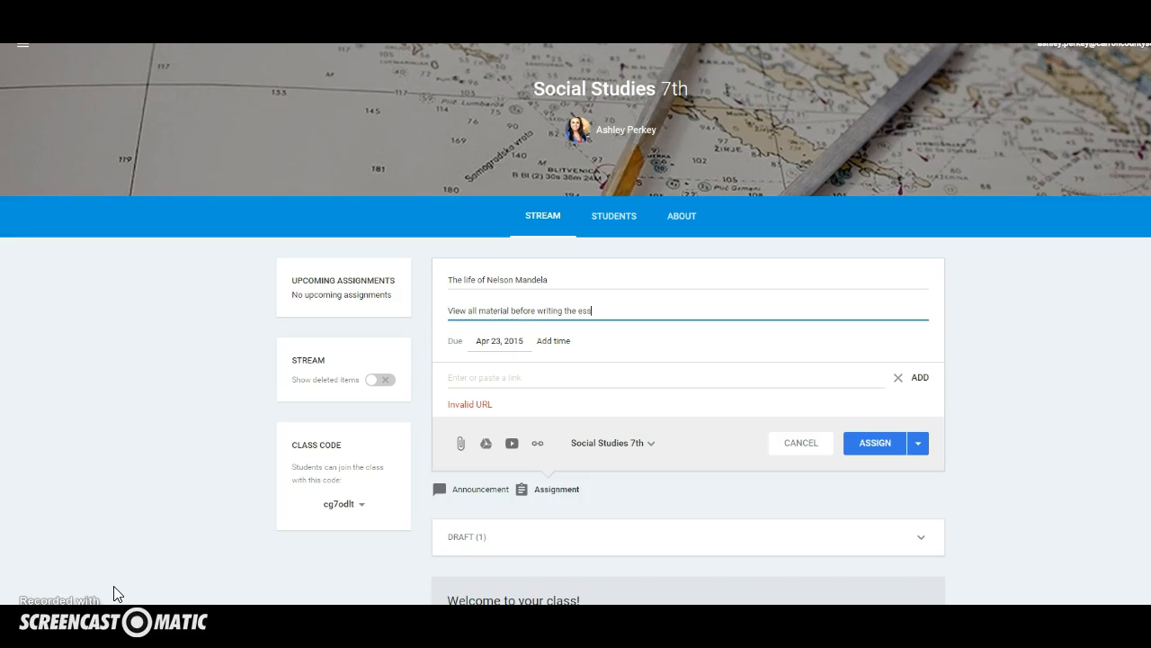
{"action": "left_click", "coordinate": [175, 491]}
Browse the due date calendar's neighbouring months and set the assignment's due date to Apr 23, 2015
{"action": "left_click", "coordinate": [486, 340]}
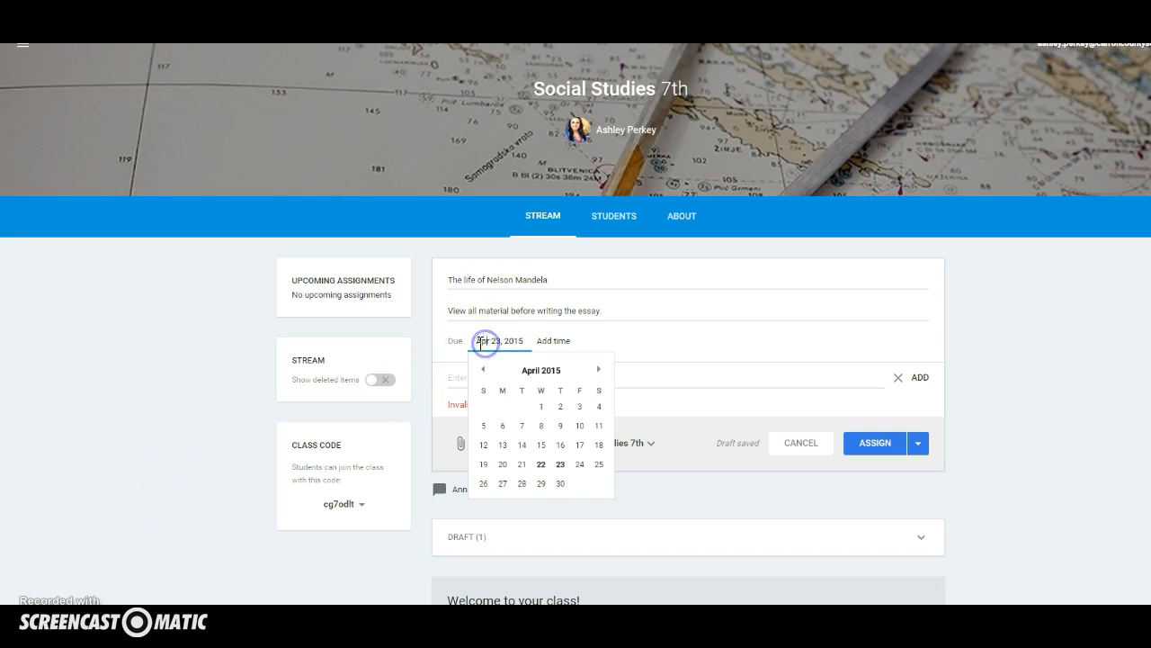
{"action": "left_click", "coordinate": [596, 371]}
{"action": "left_click", "coordinate": [485, 369]}
{"action": "left_click", "coordinate": [485, 370]}
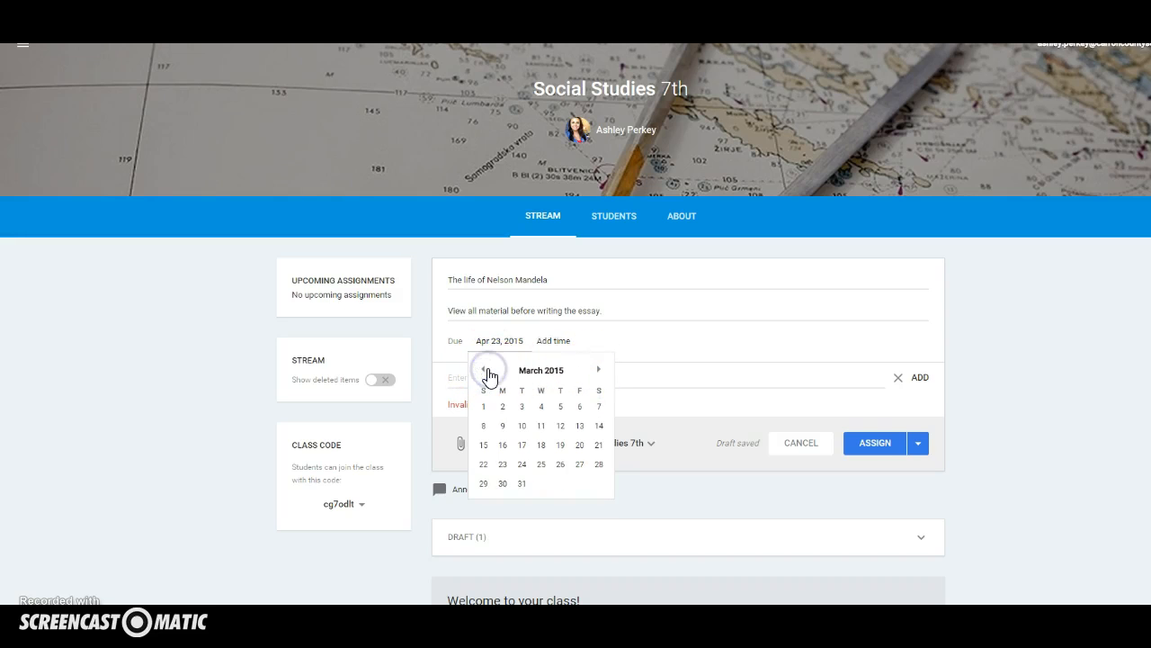
{"action": "left_click", "coordinate": [598, 370]}
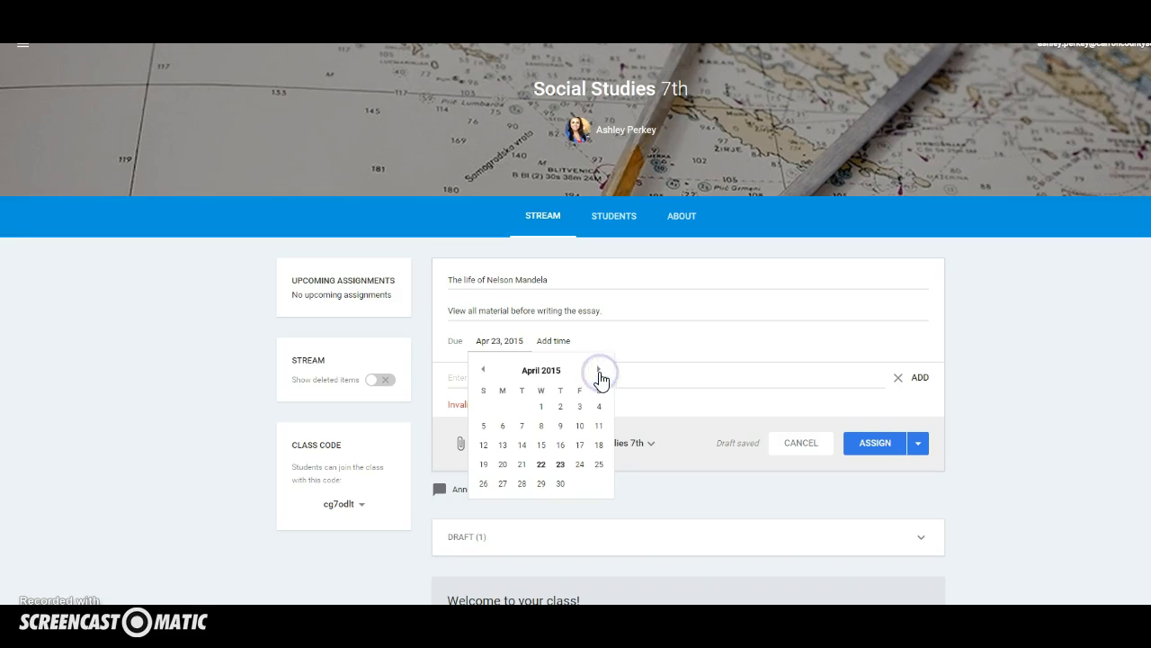
{"action": "left_click", "coordinate": [559, 465]}
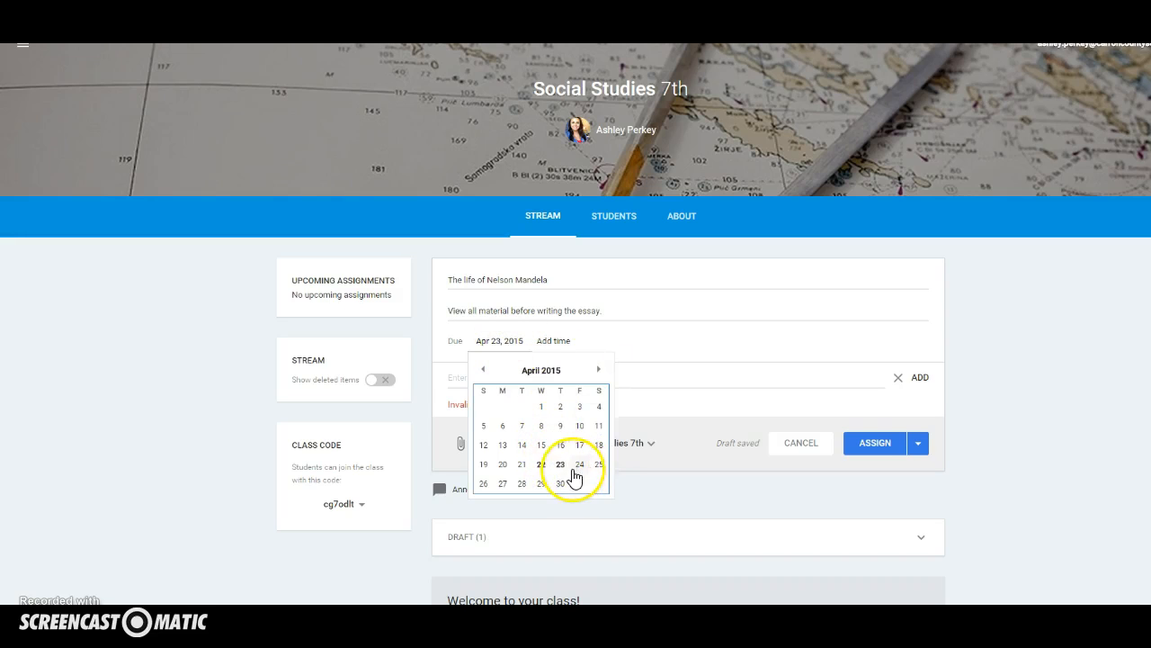
{"action": "double_click", "coordinate": [571, 462]}
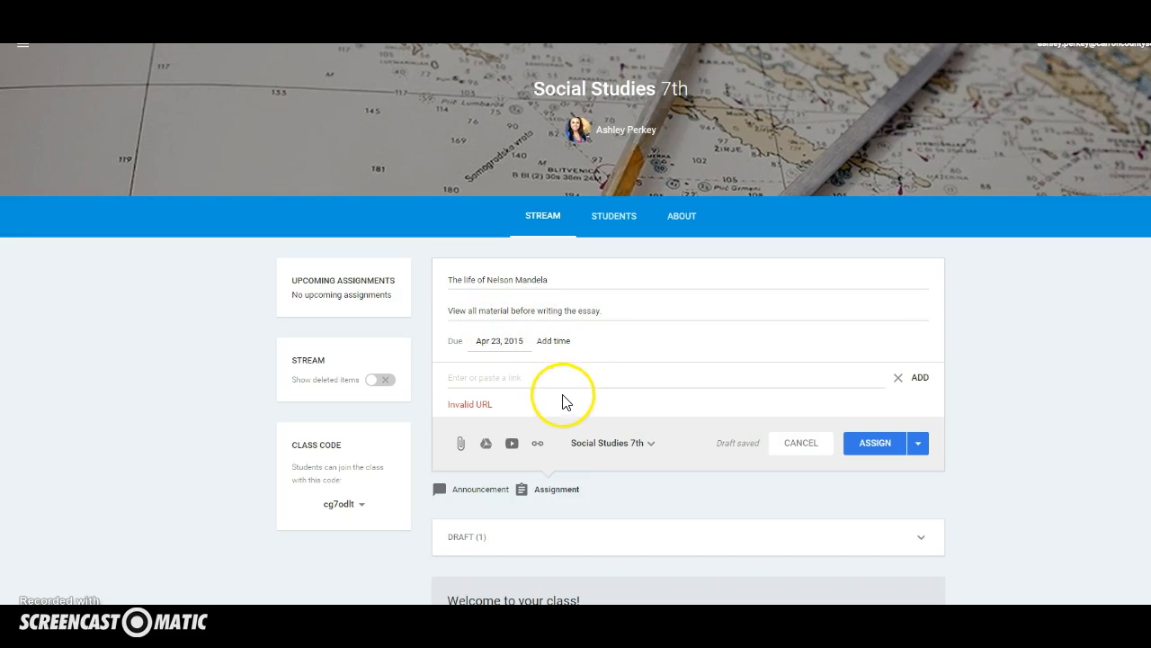
Upload the JS-Mandela-Play PDF from the Desktop folder as an attachment to the assignment
{"action": "left_click", "coordinate": [462, 443]}
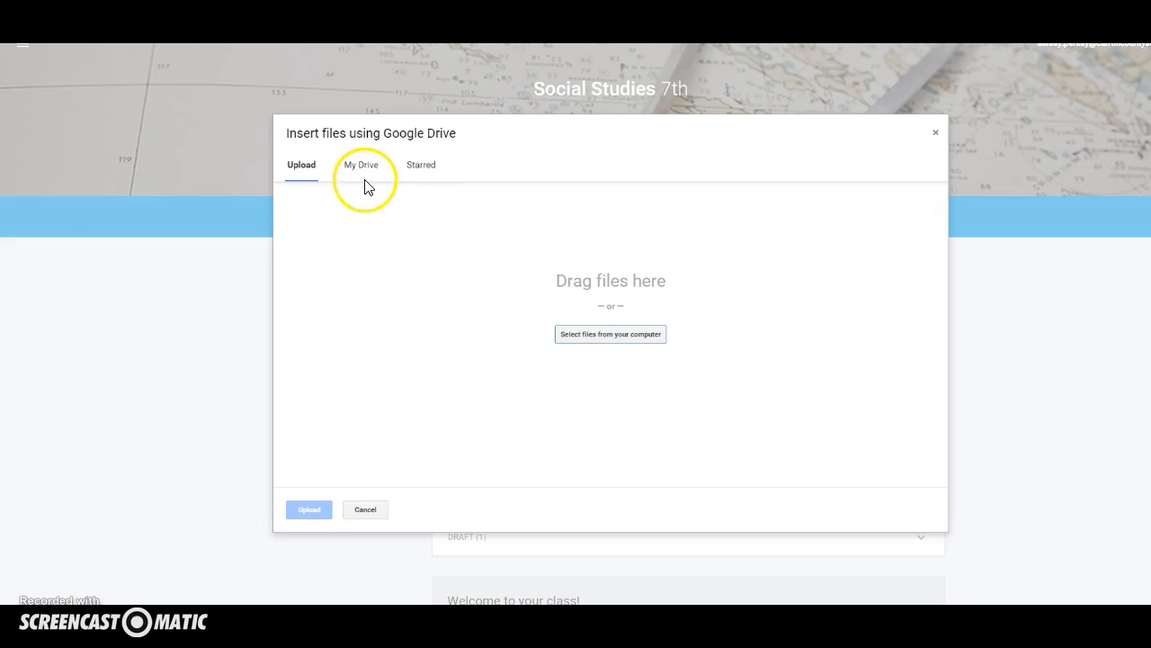
{"action": "left_click", "coordinate": [302, 169]}
{"action": "left_click", "coordinate": [638, 338]}
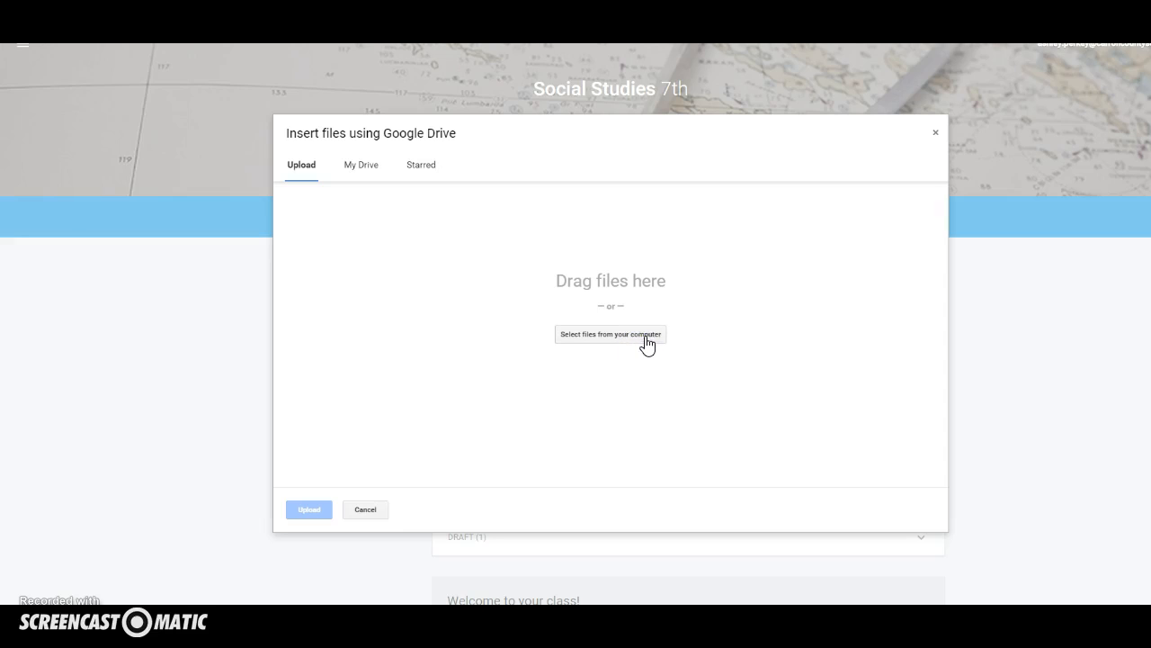
{"action": "left_click", "coordinate": [257, 180]}
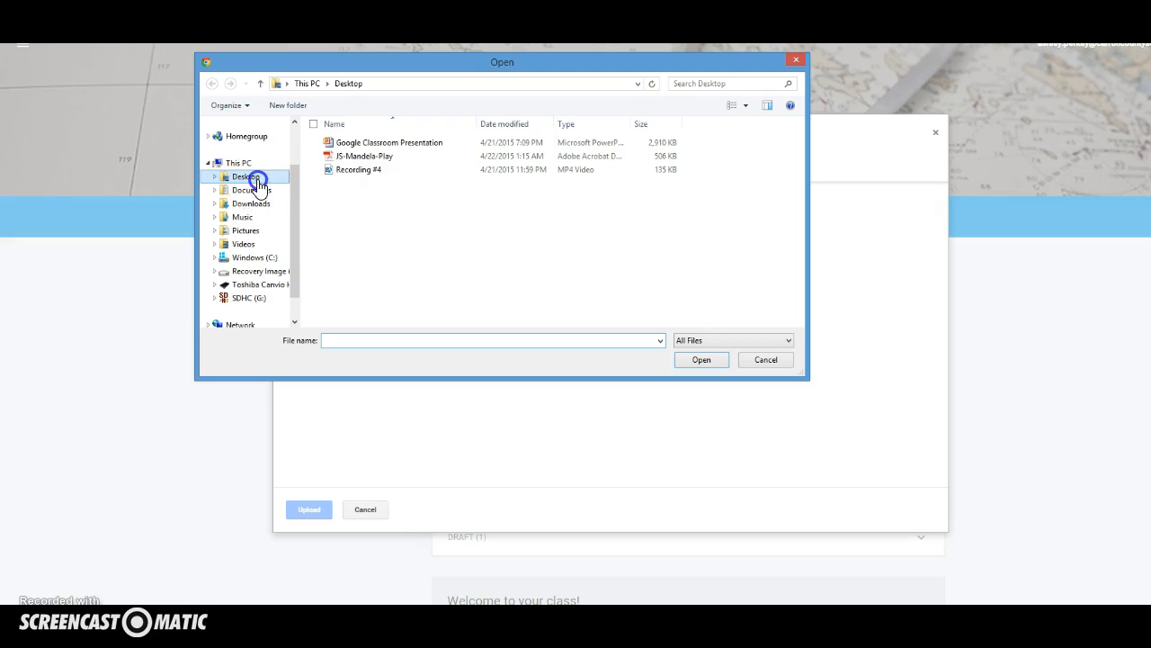
{"action": "left_click", "coordinate": [358, 157]}
{"action": "left_click", "coordinate": [702, 360]}
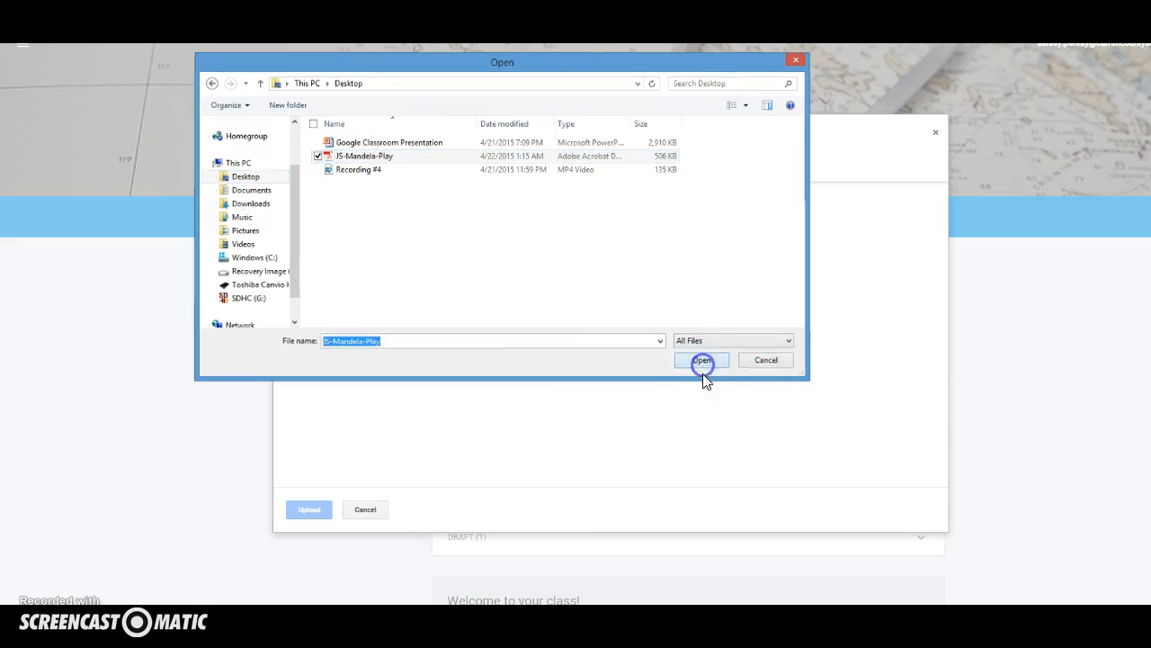
{"action": "left_click", "coordinate": [310, 509]}
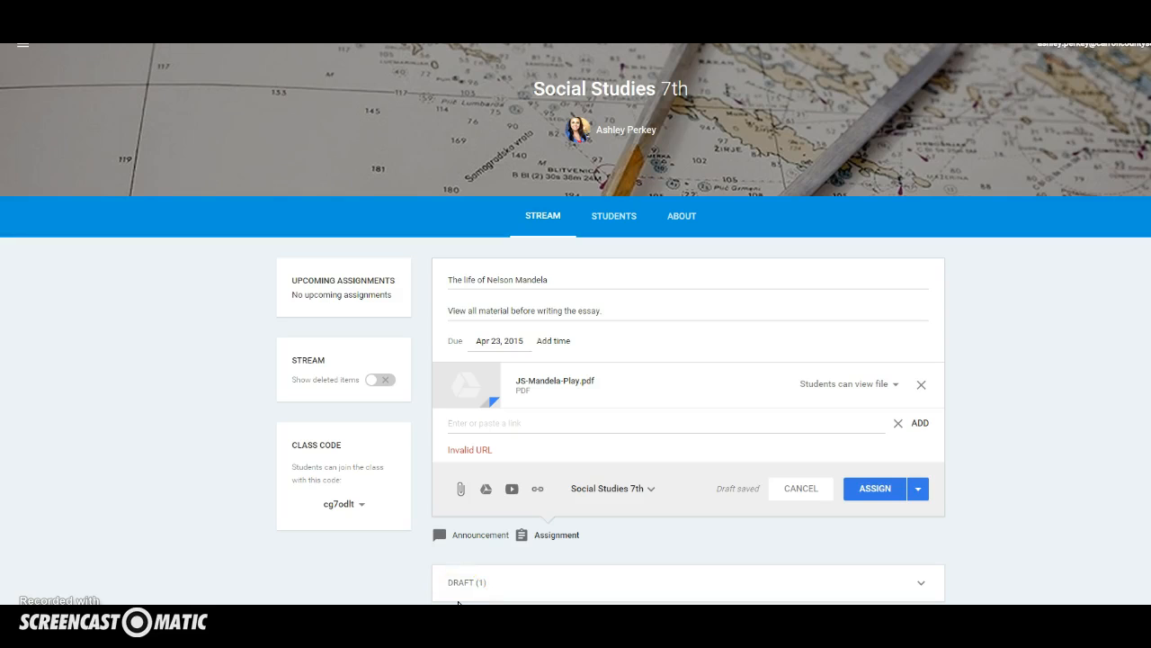
{"action": "left_click", "coordinate": [543, 496]}
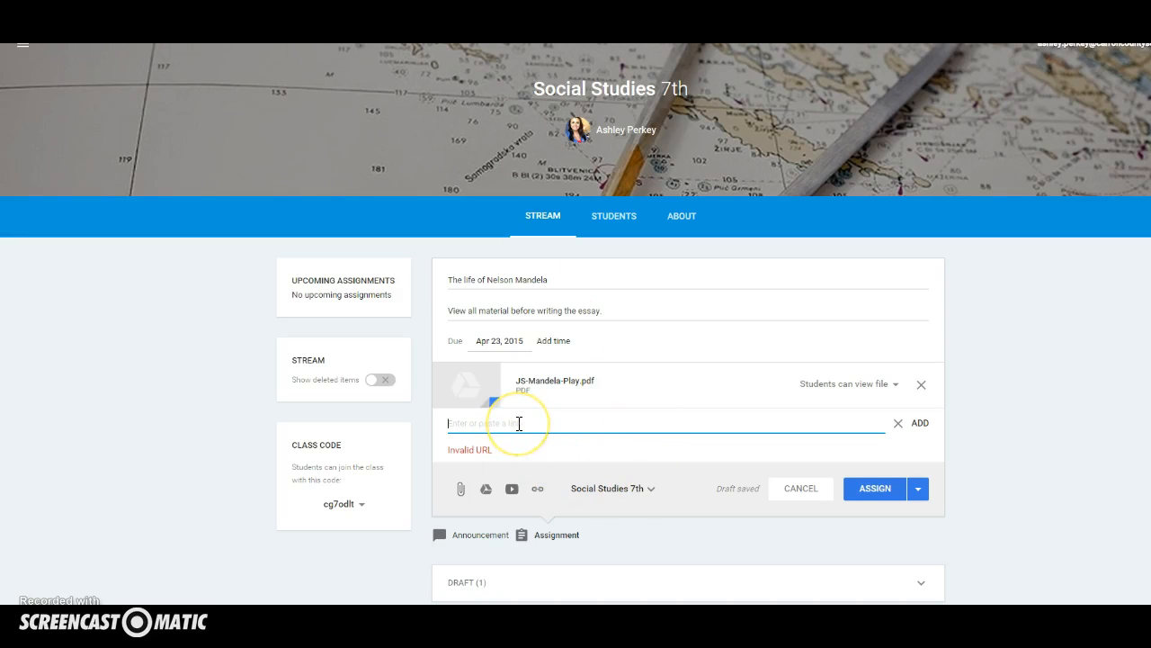
{"action": "type", "text": "http://www.robben-island.org.za/"}
{"action": "left_click", "coordinate": [565, 443]}
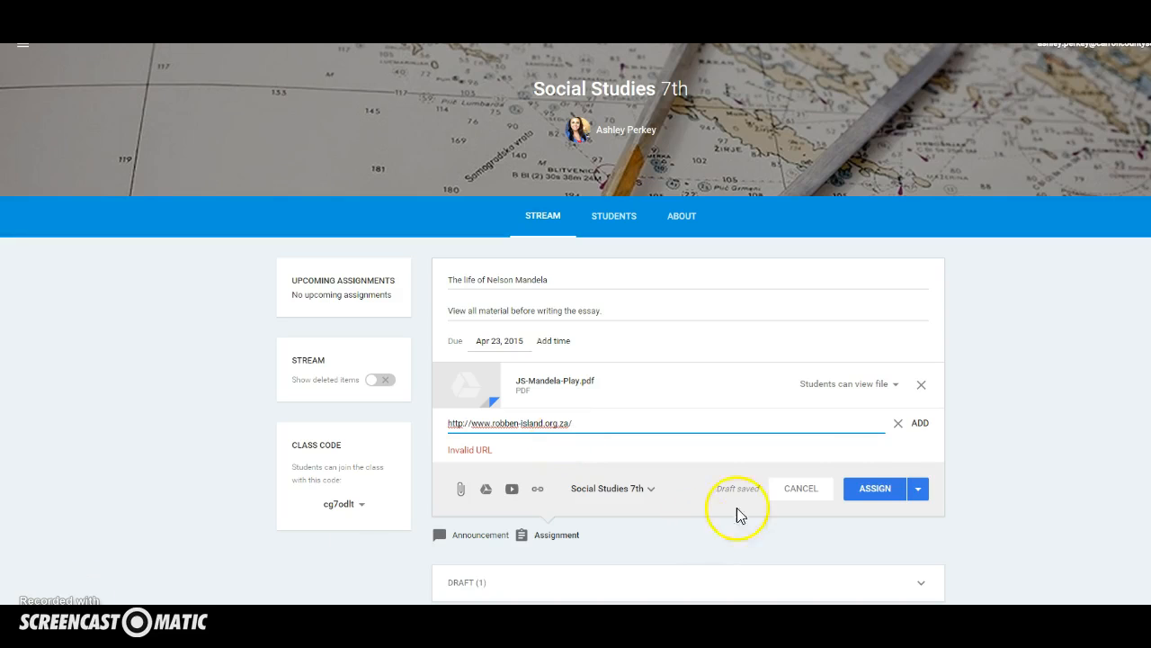
{"action": "left_click", "coordinate": [919, 424]}
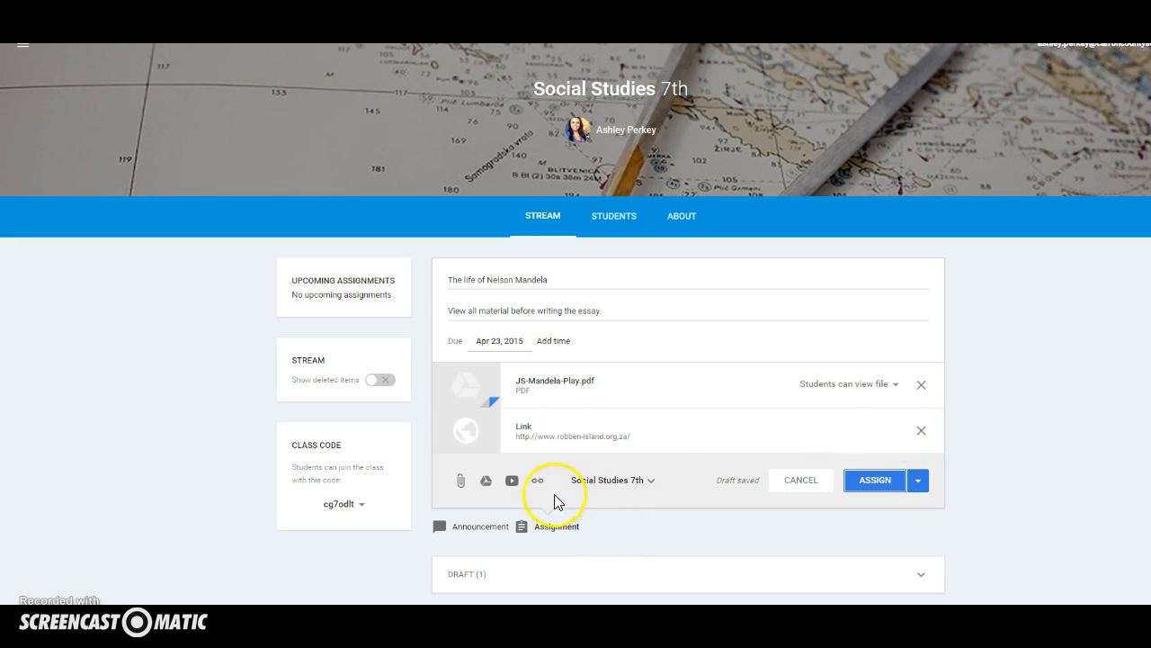
Search YouTube for "NELSON MANDELA", preview the video "Nelson Mandela's Life Story" and attach it to the assignment
{"action": "left_click", "coordinate": [511, 483]}
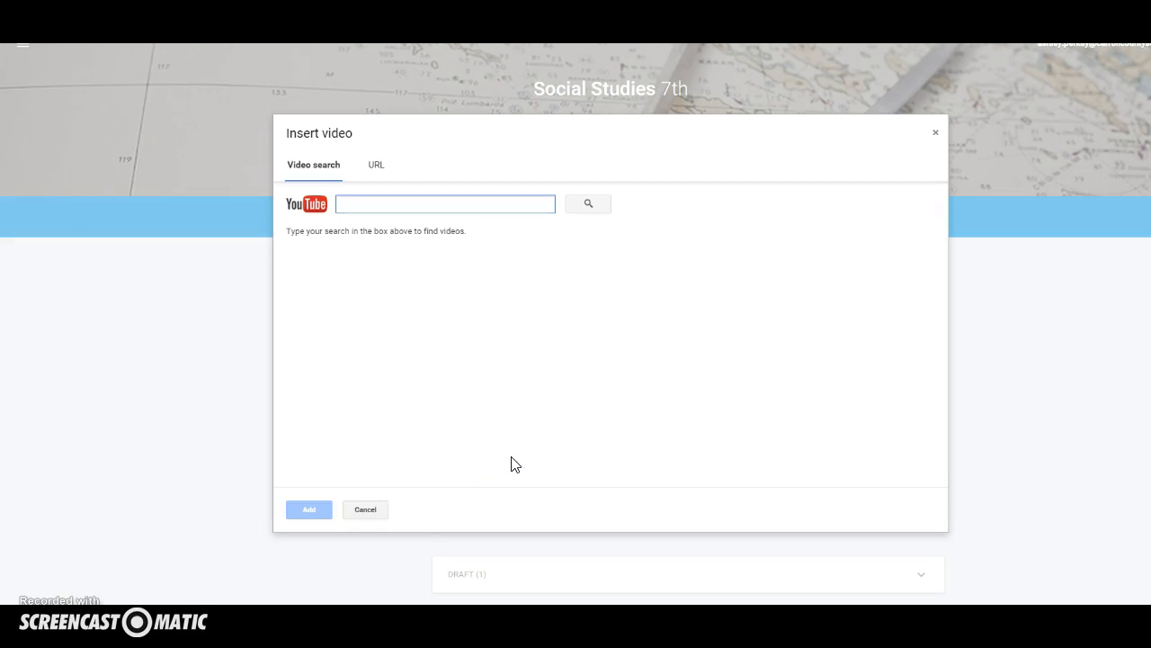
{"action": "type", "text": "NELSON MA"}
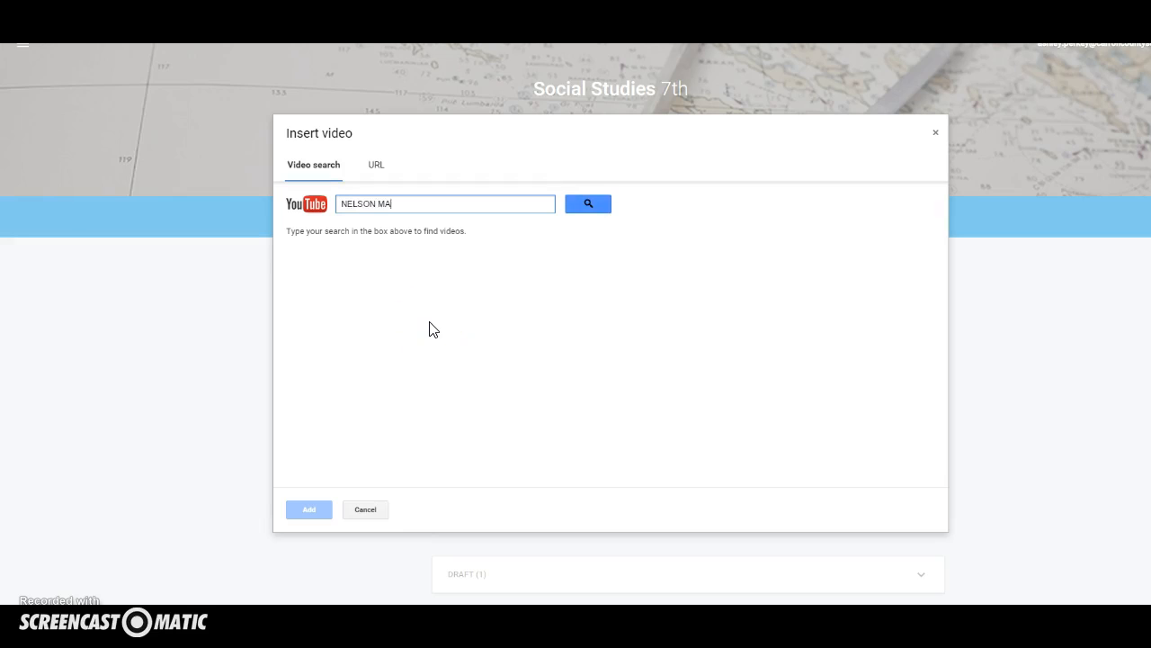
{"action": "type", "text": "NDELA"}
{"action": "key", "text": "Return"}
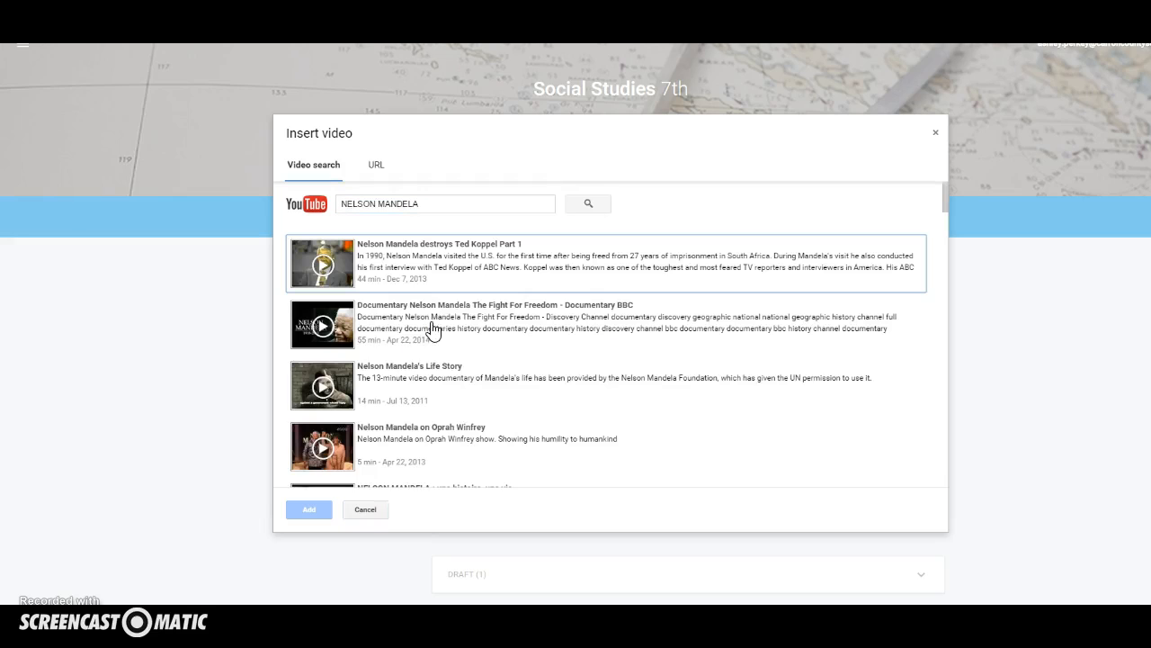
{"action": "scroll", "coordinate": [488, 364], "scroll_direction": "down", "scroll_amount": 3}
{"action": "scroll", "coordinate": [488, 363], "scroll_direction": "down", "scroll_amount": 5}
{"action": "scroll", "coordinate": [490, 378], "scroll_direction": "up", "scroll_amount": 7}
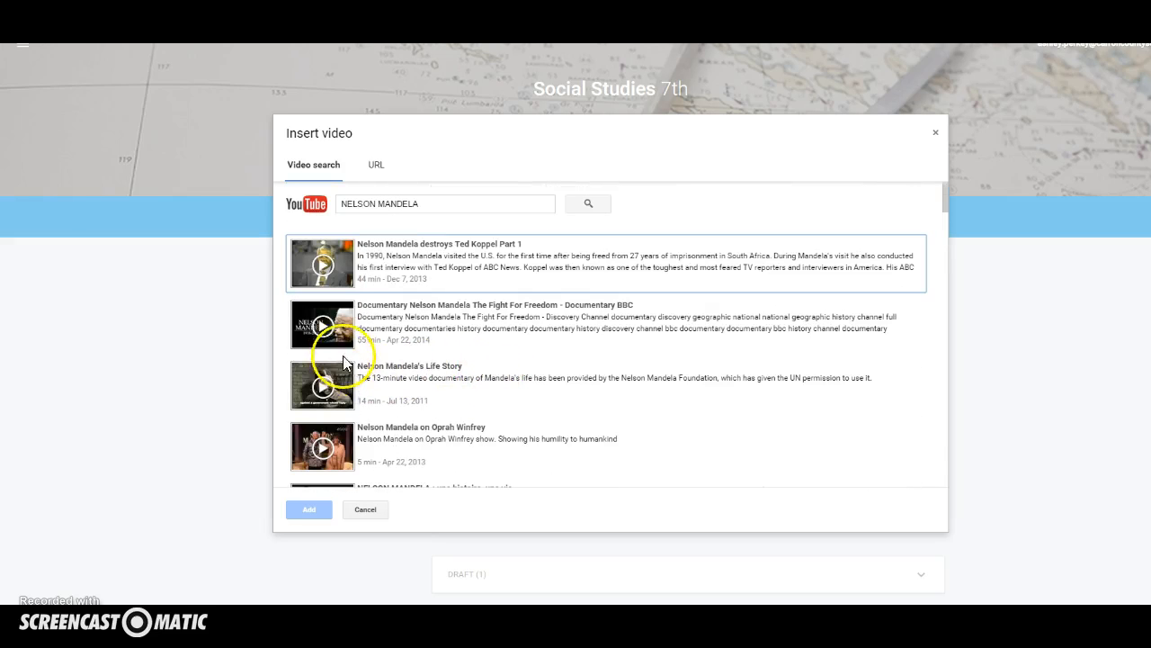
{"action": "left_click", "coordinate": [323, 389]}
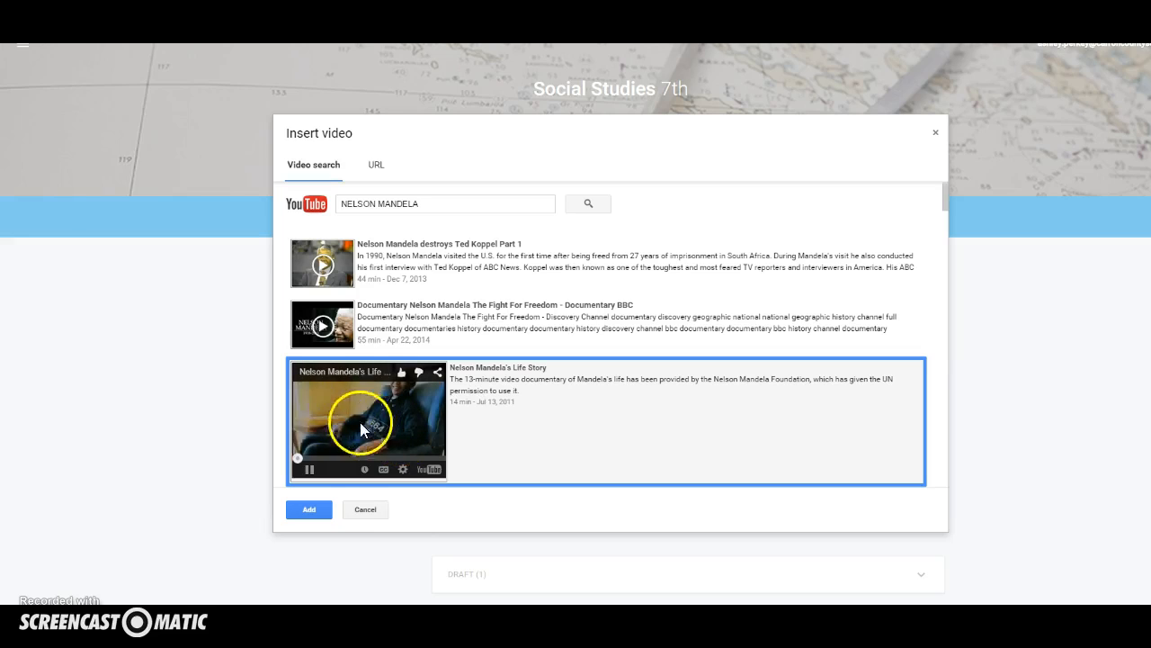
{"action": "left_click", "coordinate": [309, 472]}
{"action": "left_click", "coordinate": [309, 513]}
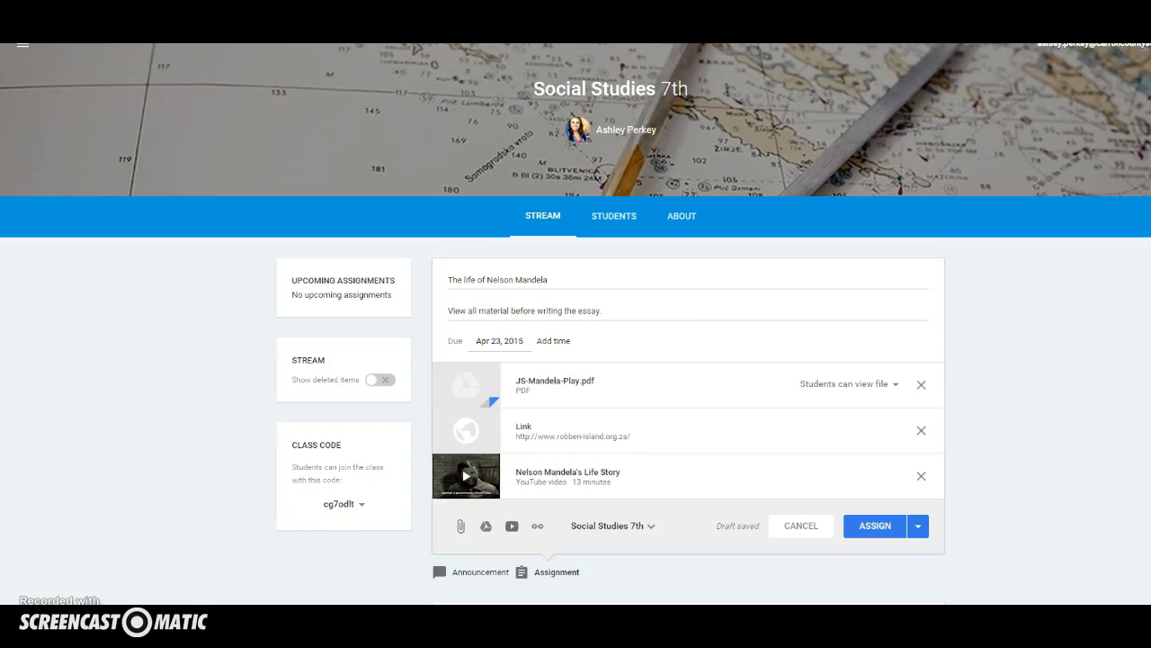
Attach the Nelson Mandela Short Essay document from the SS Assignments folder in Google Drive
{"action": "left_click", "coordinate": [486, 527]}
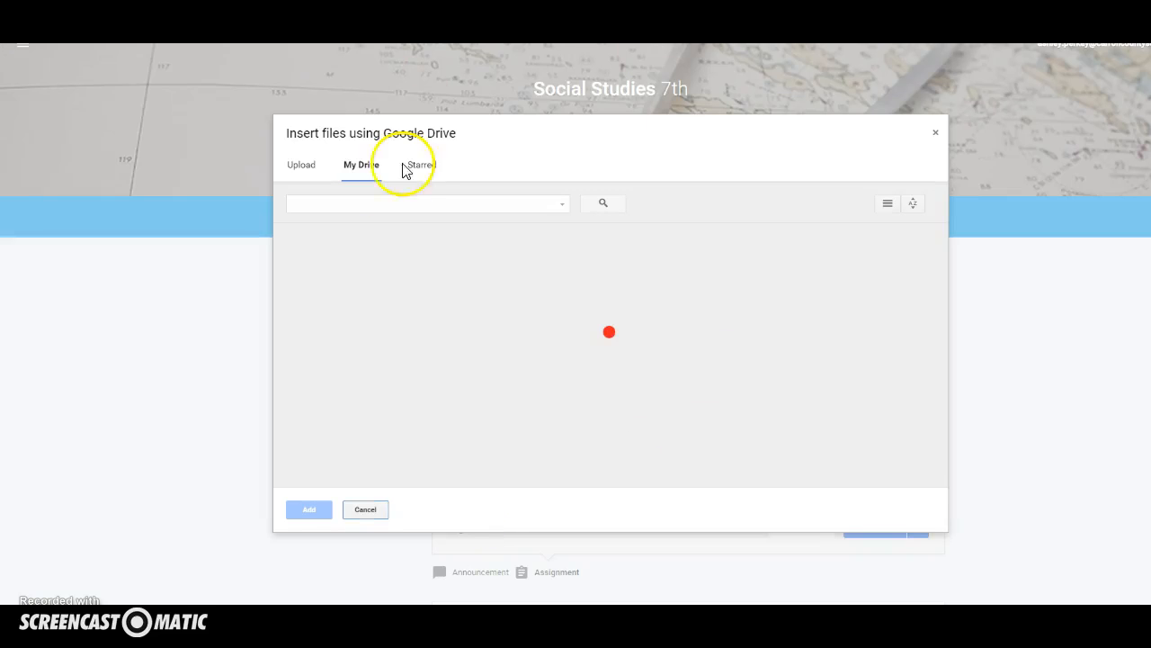
{"action": "double_click", "coordinate": [347, 250]}
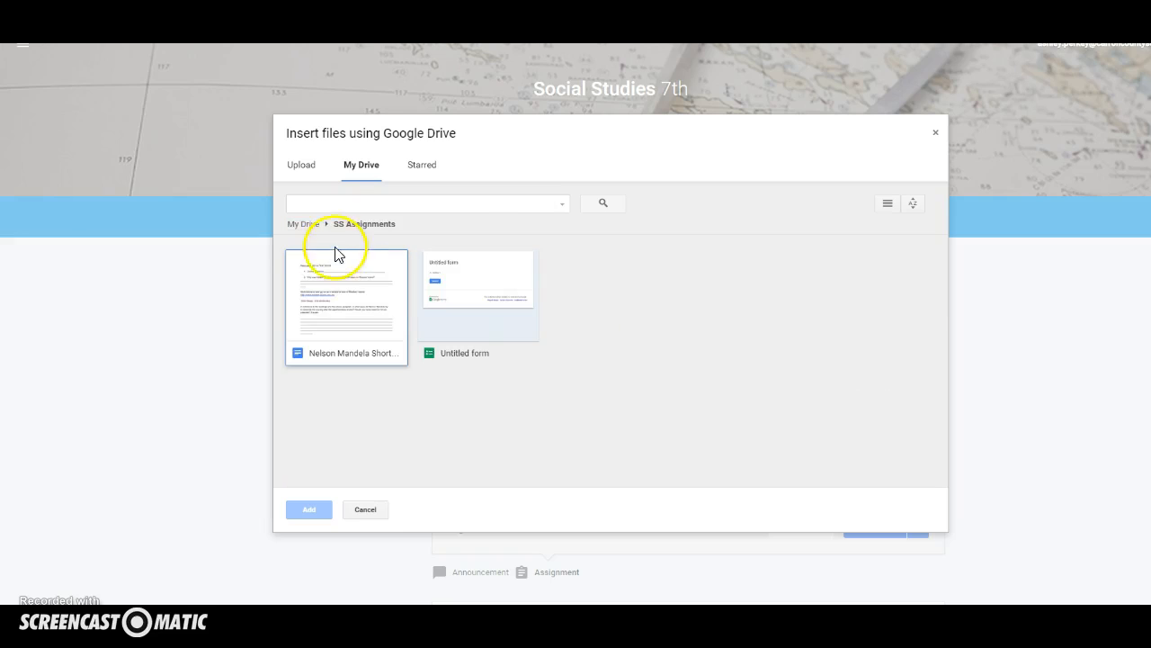
{"action": "left_click", "coordinate": [349, 299]}
{"action": "left_click", "coordinate": [306, 512]}
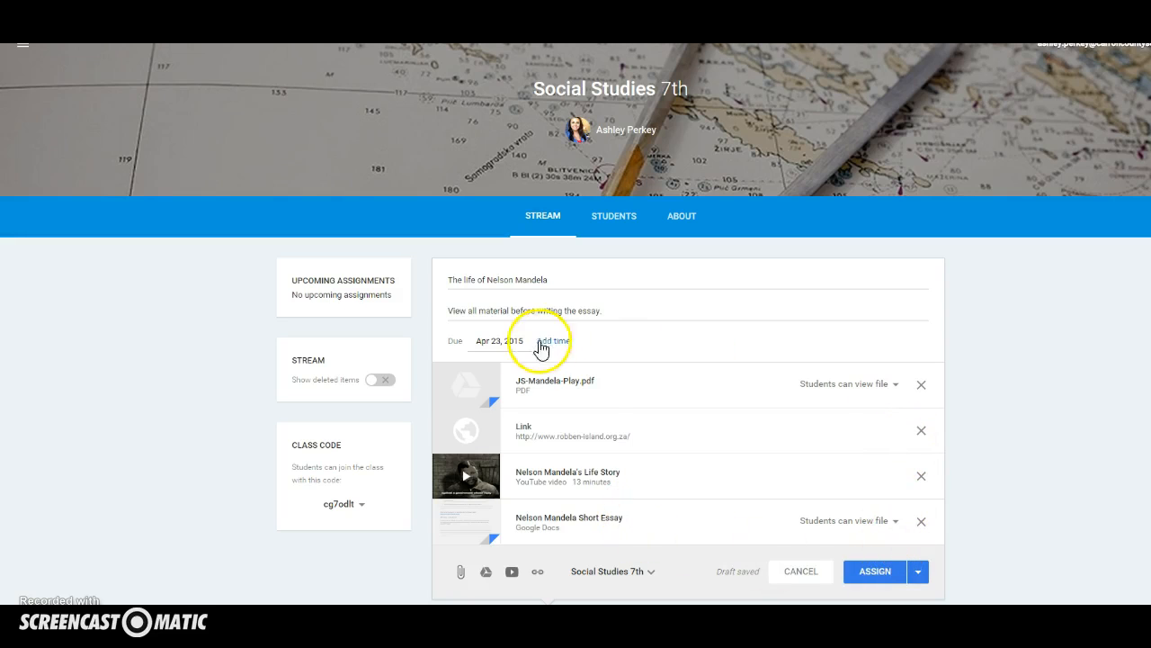
Keep the Mandela play PDF at "Students can view file" and set the short essay document to "Students can edit file"
{"action": "left_click", "coordinate": [892, 385]}
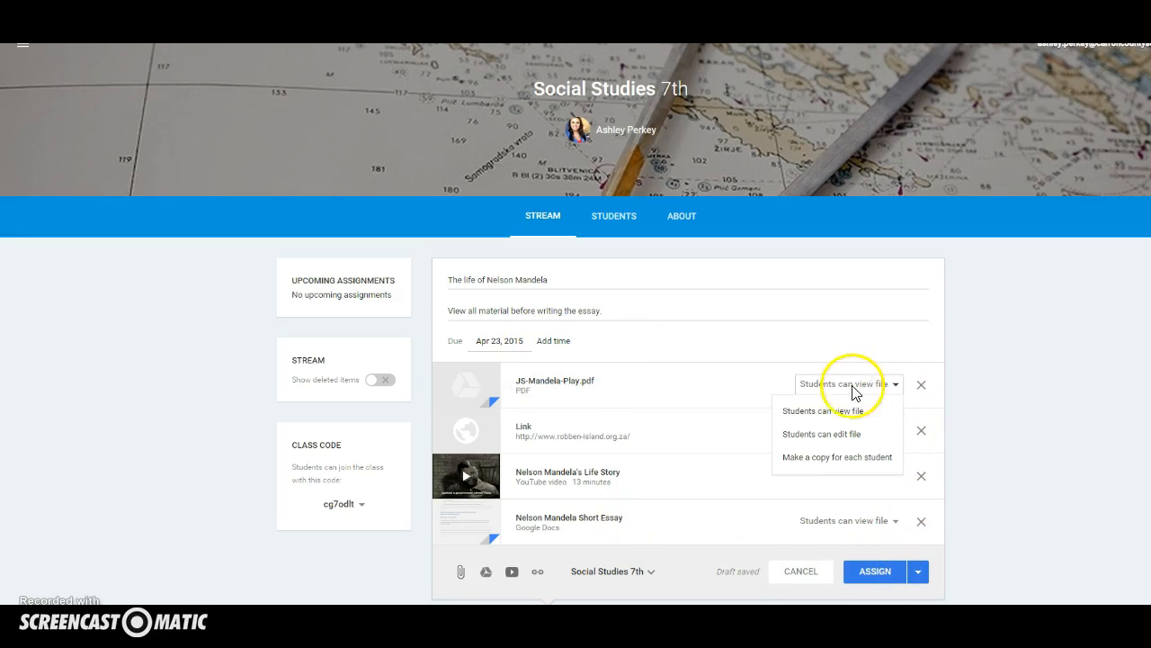
{"action": "left_click", "coordinate": [839, 414]}
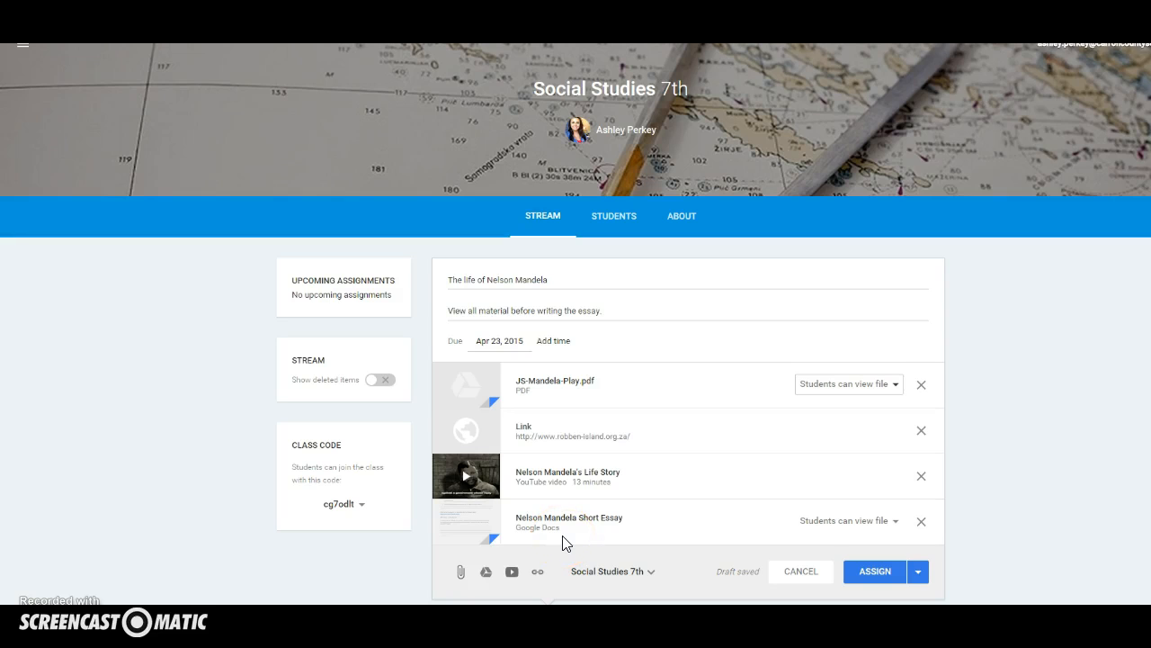
{"action": "left_click", "coordinate": [891, 522]}
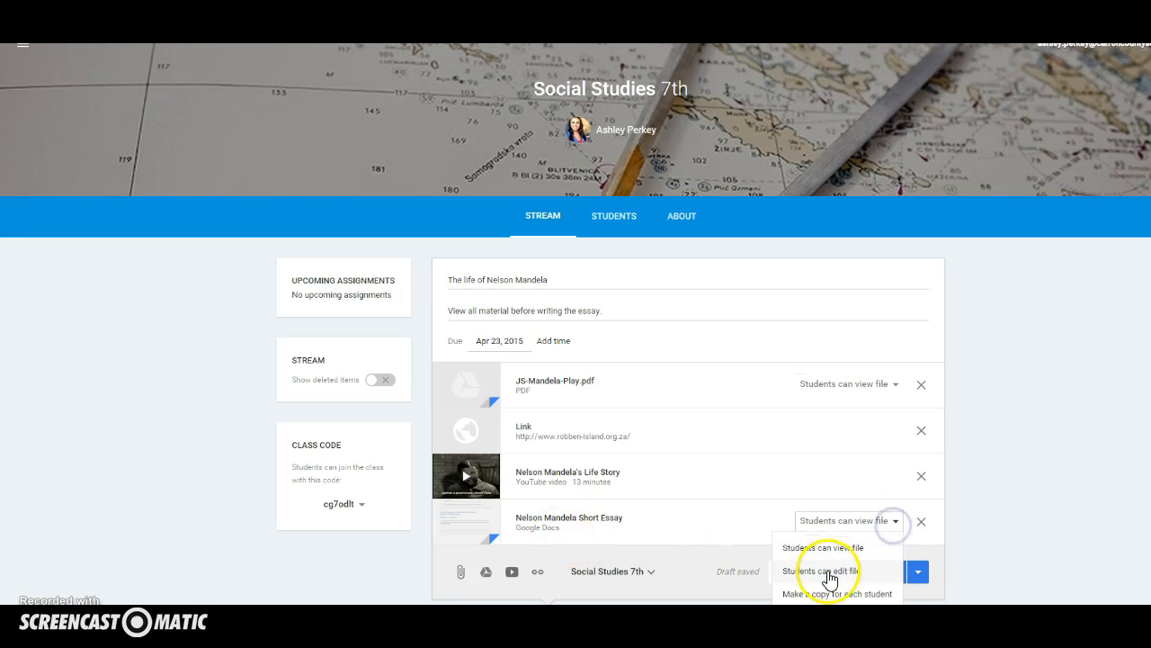
{"action": "left_click", "coordinate": [829, 581]}
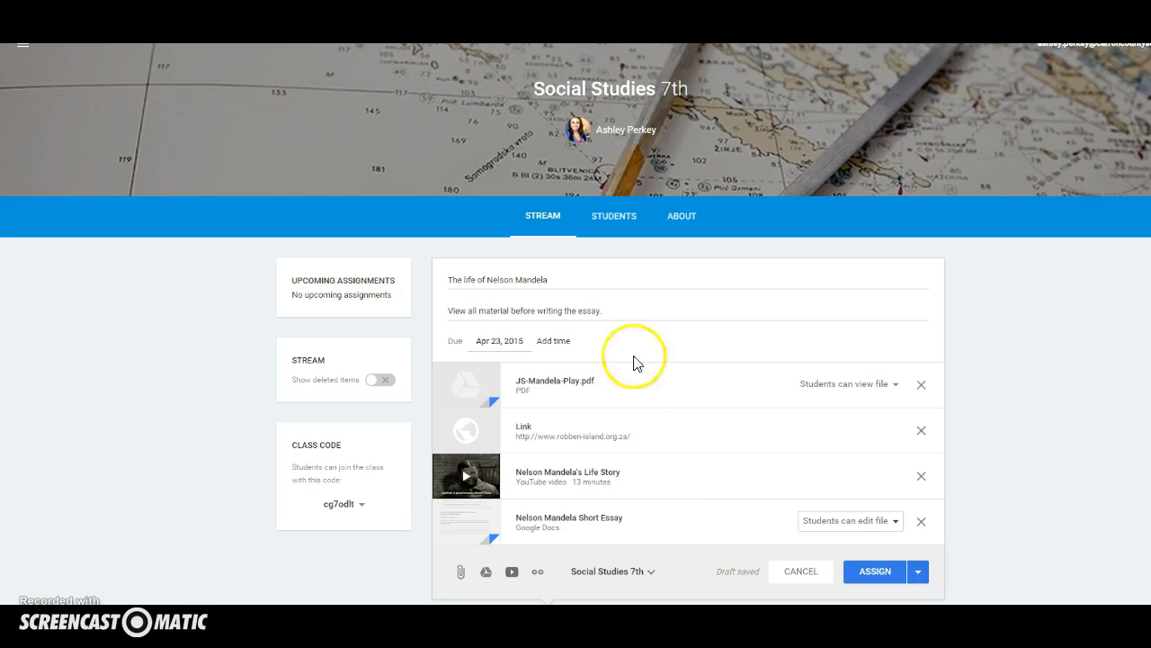
Add the 2nd, 3rd and 4th Period SS classes alongside Social Studies 7th and assign the assignment to all of them
{"action": "left_click", "coordinate": [878, 582]}
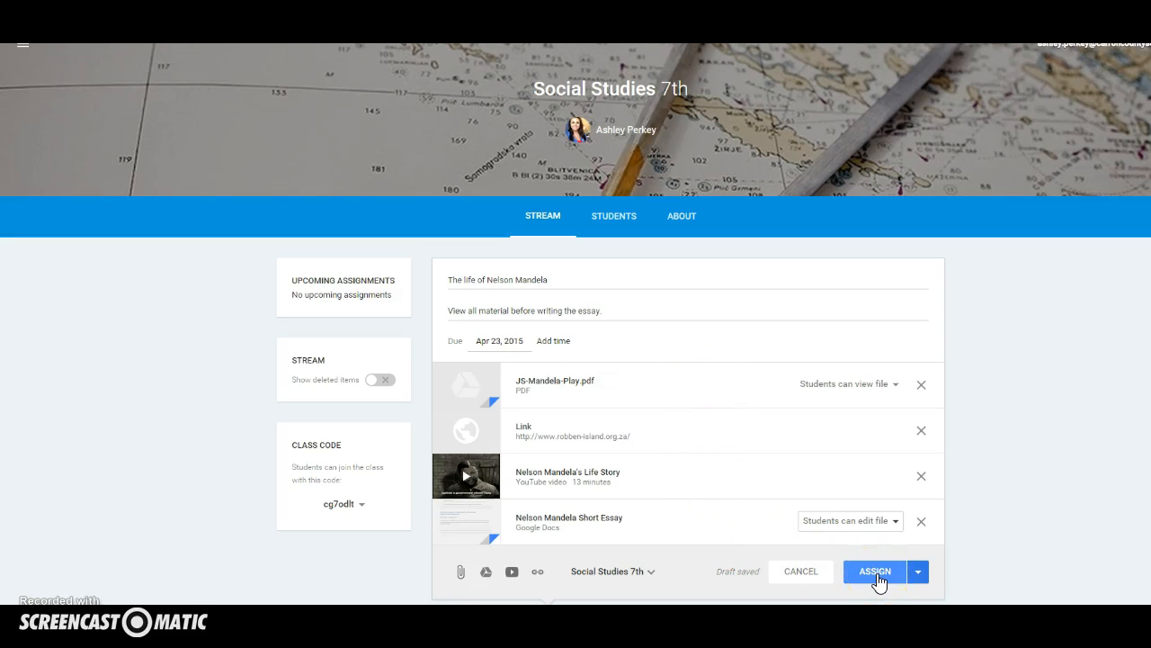
{"action": "scroll", "coordinate": [725, 480], "scroll_direction": "down", "scroll_amount": 1}
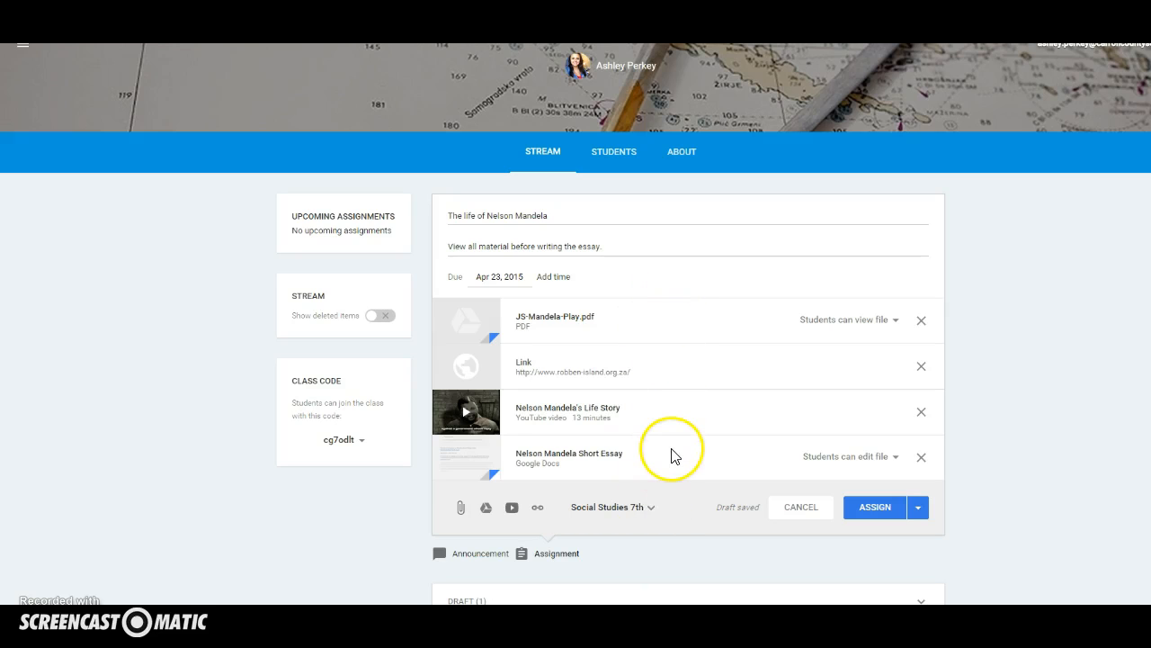
{"action": "left_click", "coordinate": [653, 507]}
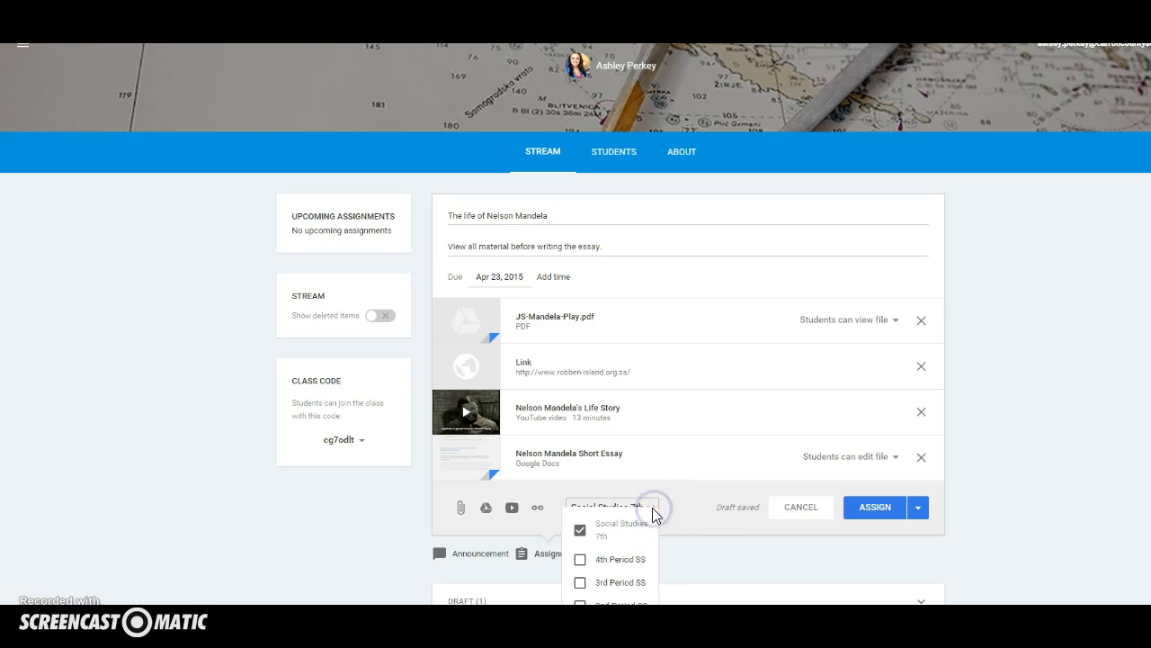
{"action": "scroll", "coordinate": [698, 511], "scroll_direction": "down", "scroll_amount": 1}
{"action": "left_click", "coordinate": [581, 551]}
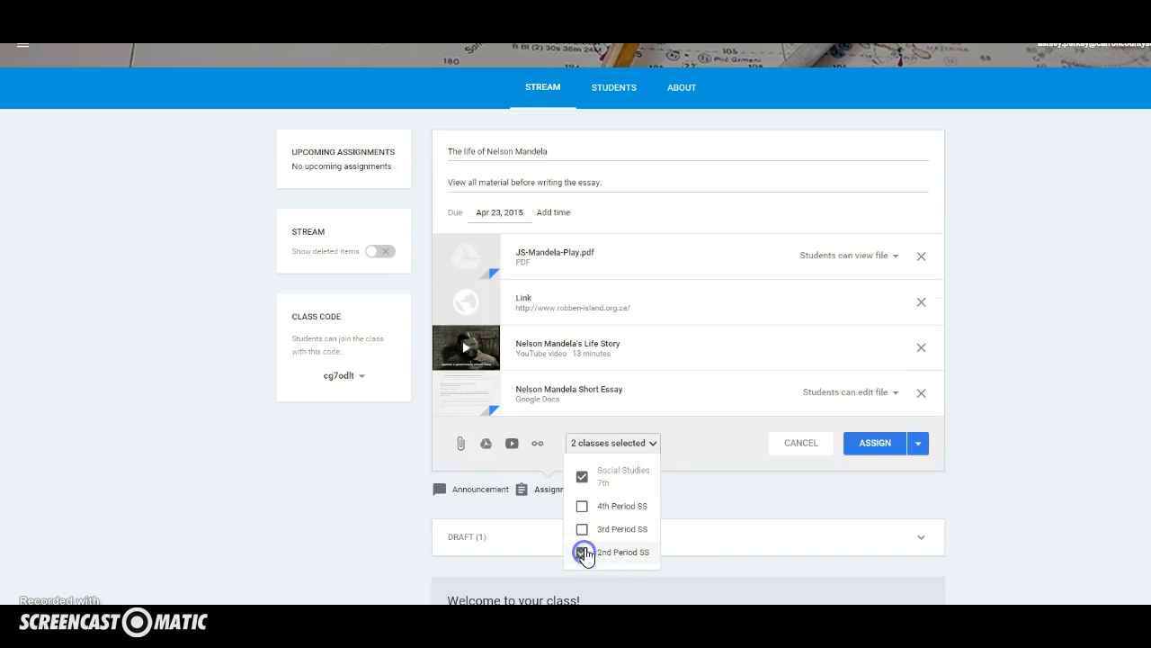
{"action": "left_click", "coordinate": [586, 533]}
{"action": "left_click", "coordinate": [582, 506]}
{"action": "left_click", "coordinate": [593, 486]}
{"action": "left_click", "coordinate": [890, 445]}
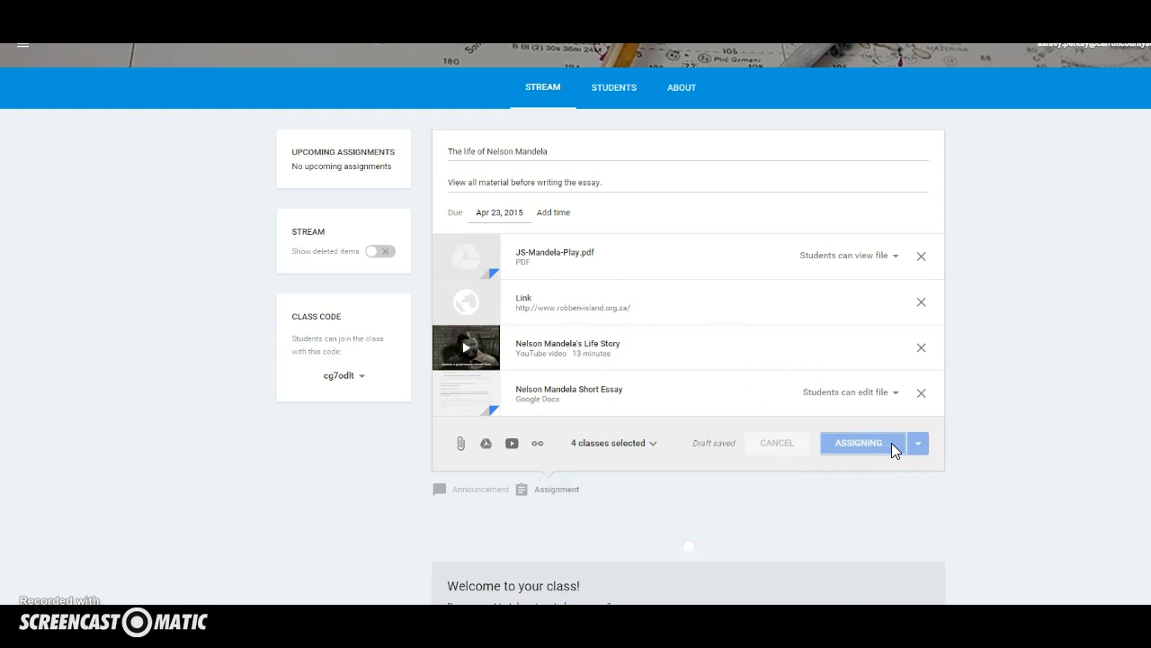
Post the comment "Rubric is coming!" on the Nelson Mandela assignment in the class stream
{"action": "scroll", "coordinate": [1030, 454], "scroll_direction": "down", "scroll_amount": 3}
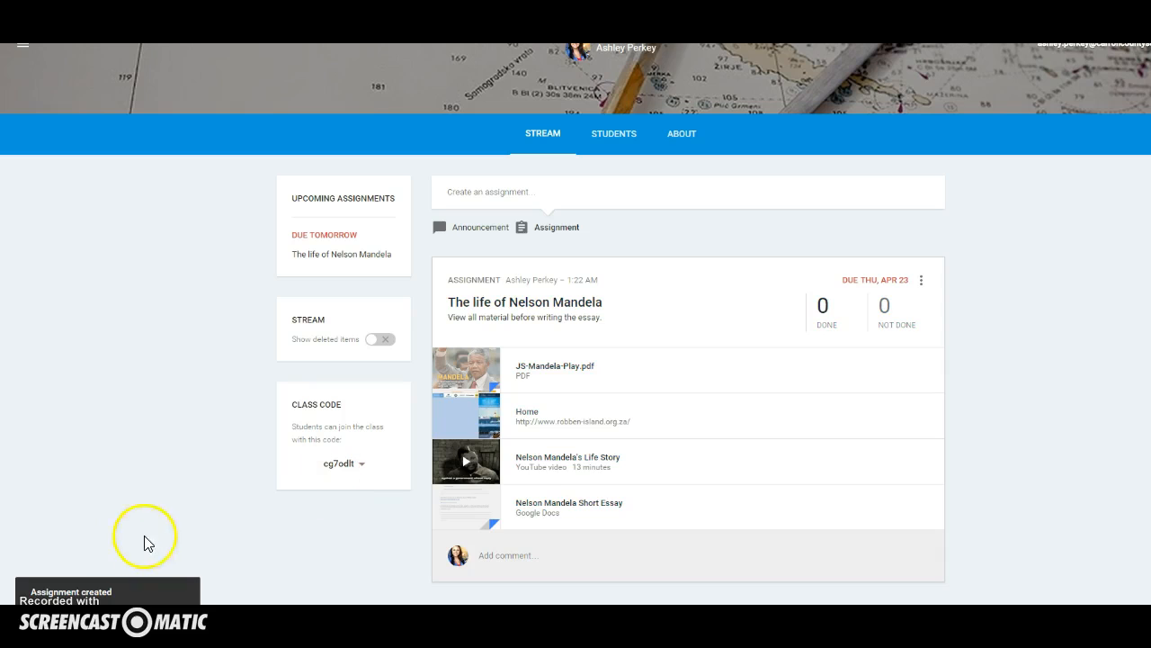
{"action": "left_click", "coordinate": [538, 555]}
{"action": "left_click", "coordinate": [497, 562]}
{"action": "left_click", "coordinate": [547, 569]}
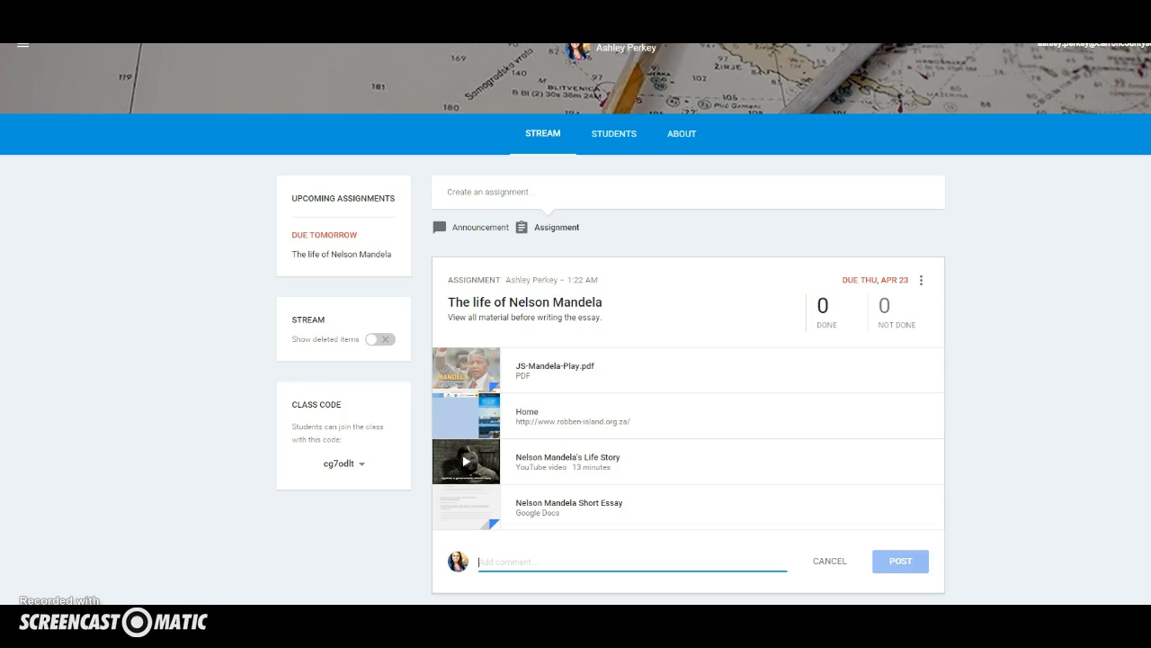
{"action": "type", "text": "rUBR"}
{"action": "key", "text": "BackSpace"}
{"action": "key", "text": "BackSpace"}
{"action": "key", "text": "BackSpace"}
{"action": "key", "text": "BackSpace"}
{"action": "type", "text": "Rubric"}
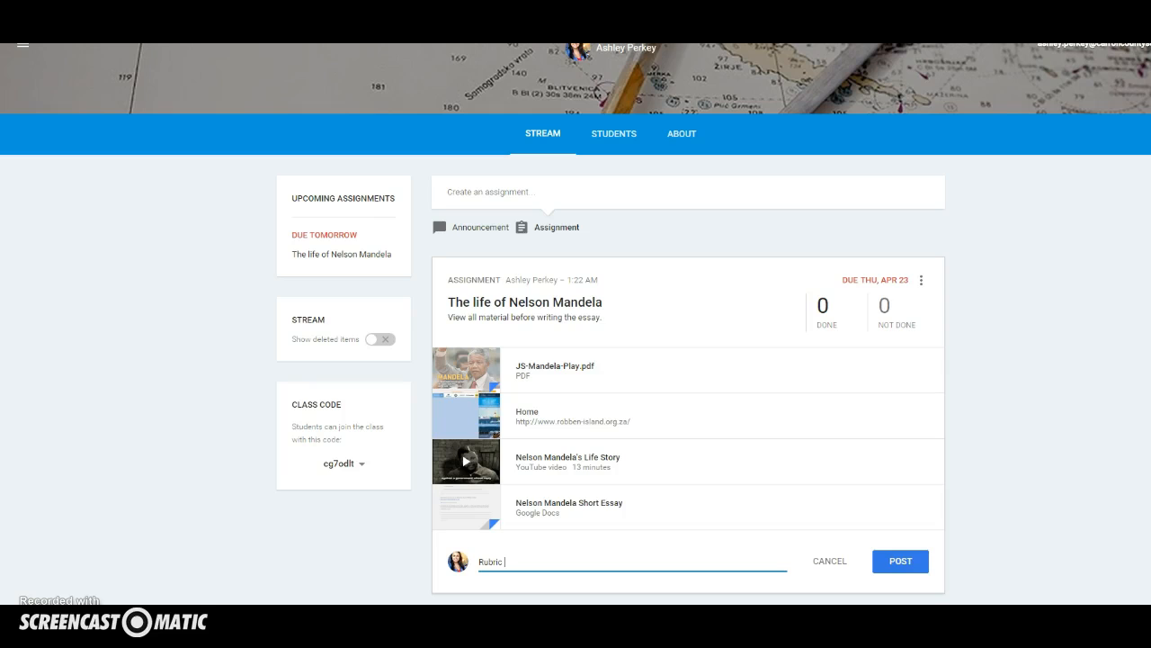
{"action": "type", "text": " is coming!"}
{"action": "left_click", "coordinate": [901, 561]}
{"action": "scroll", "coordinate": [958, 533], "scroll_direction": "down", "scroll_amount": 1}
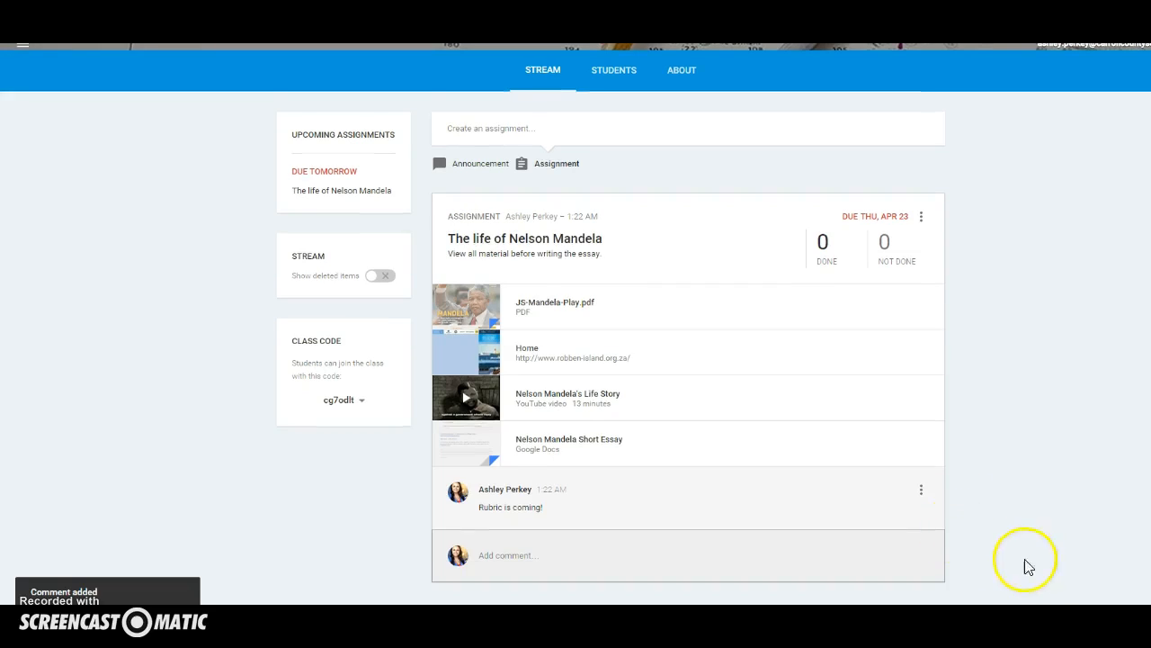